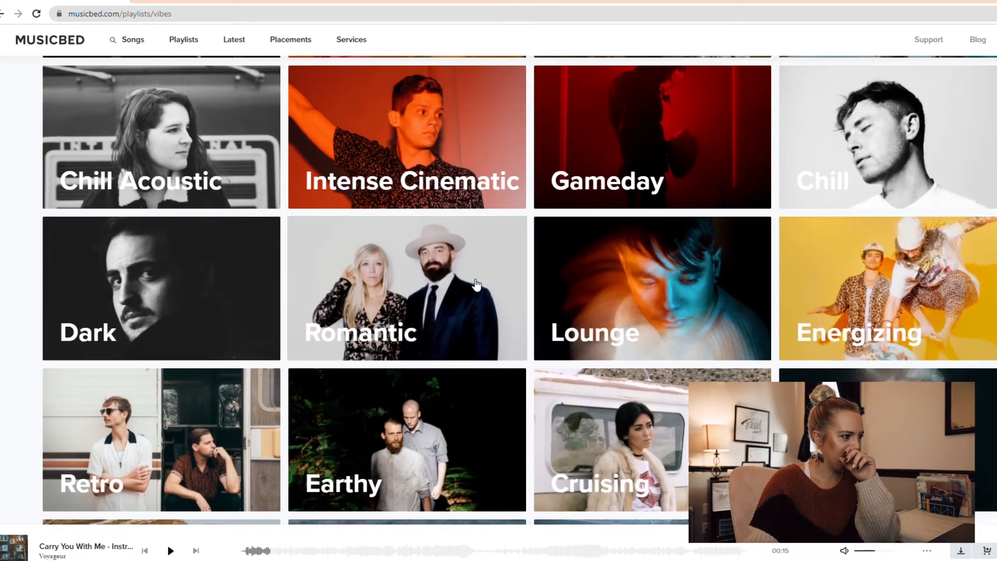
Step: Browse the Vibes playlists, switch to the Genres playlists, and look through the available categories
{"action": "scroll", "coordinate": [441, 334], "scroll_direction": "down", "scroll_amount": 6}
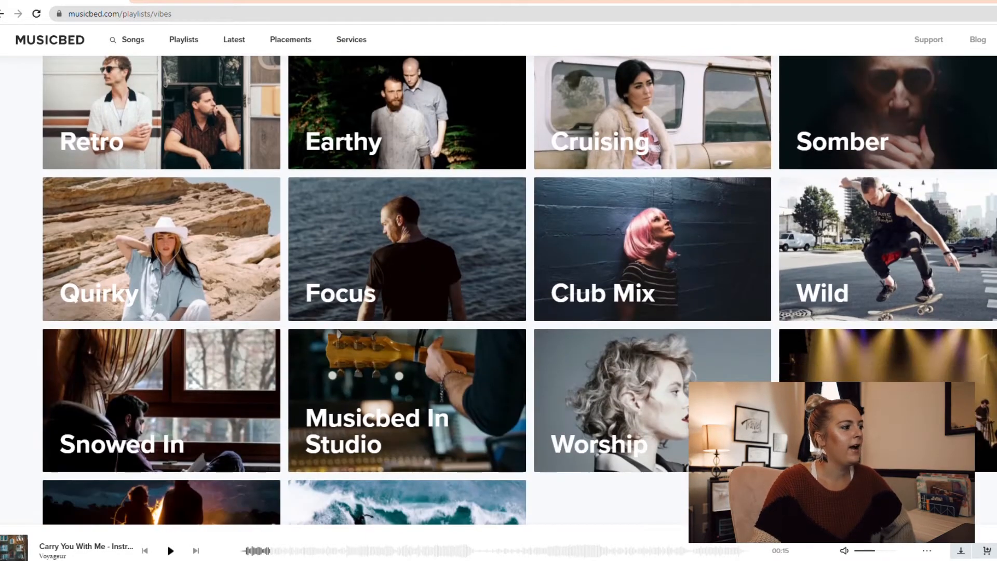
{"action": "scroll", "coordinate": [519, 290], "scroll_direction": "up", "scroll_amount": 20}
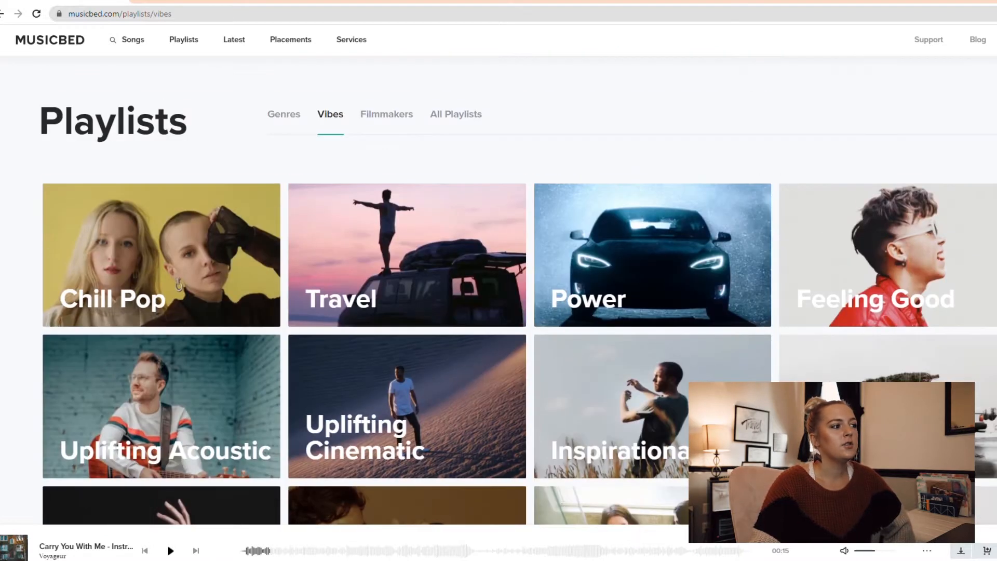
{"action": "left_click", "coordinate": [294, 120]}
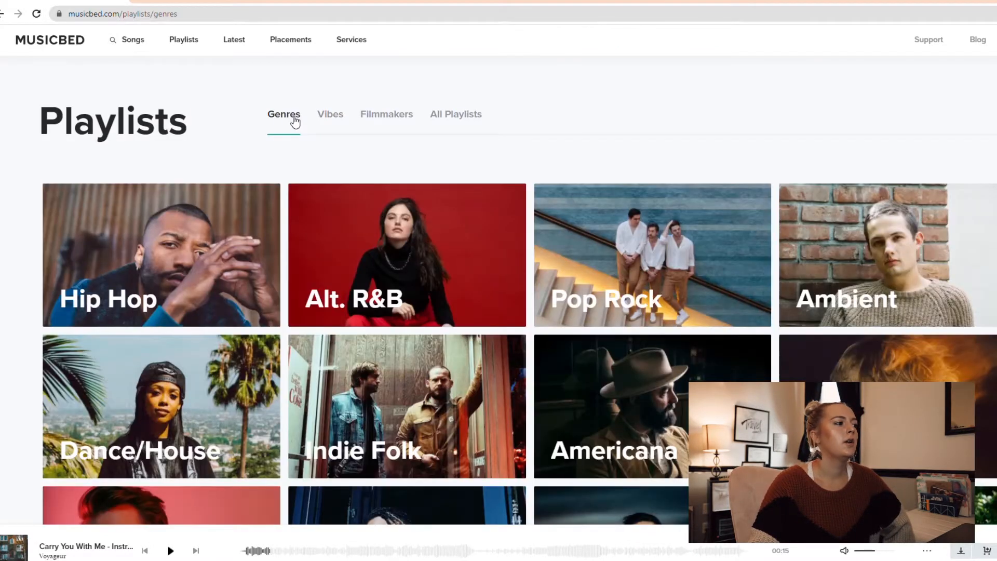
{"action": "scroll", "coordinate": [873, 232], "scroll_direction": "down", "scroll_amount": 2}
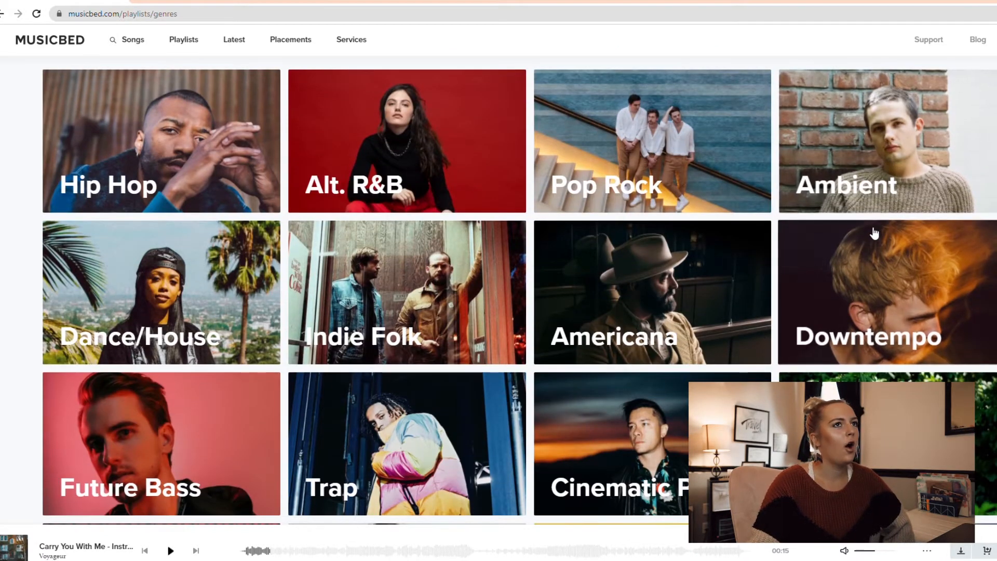
{"action": "scroll", "coordinate": [874, 233], "scroll_direction": "down", "scroll_amount": 3}
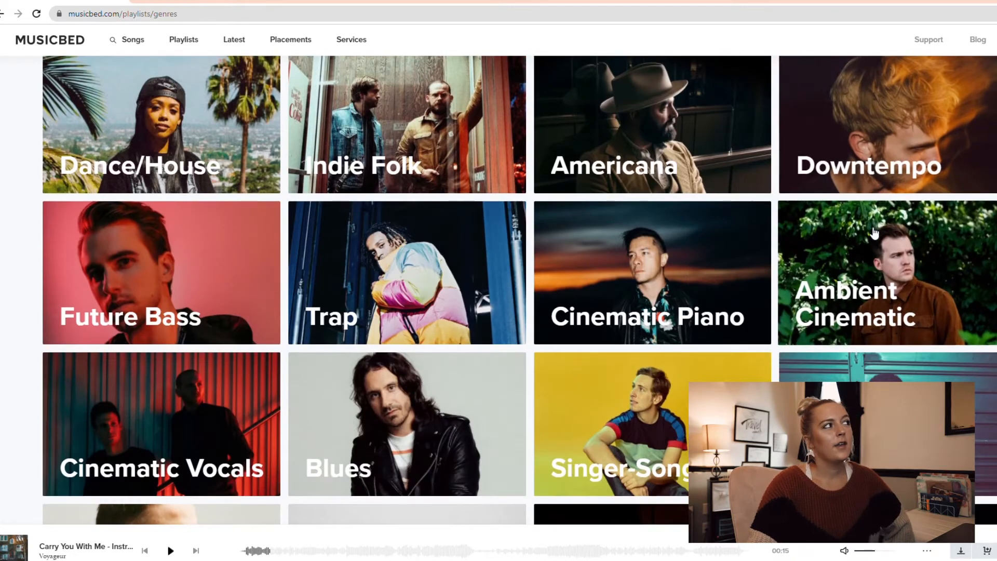
{"action": "scroll", "coordinate": [874, 233], "scroll_direction": "down", "scroll_amount": 5}
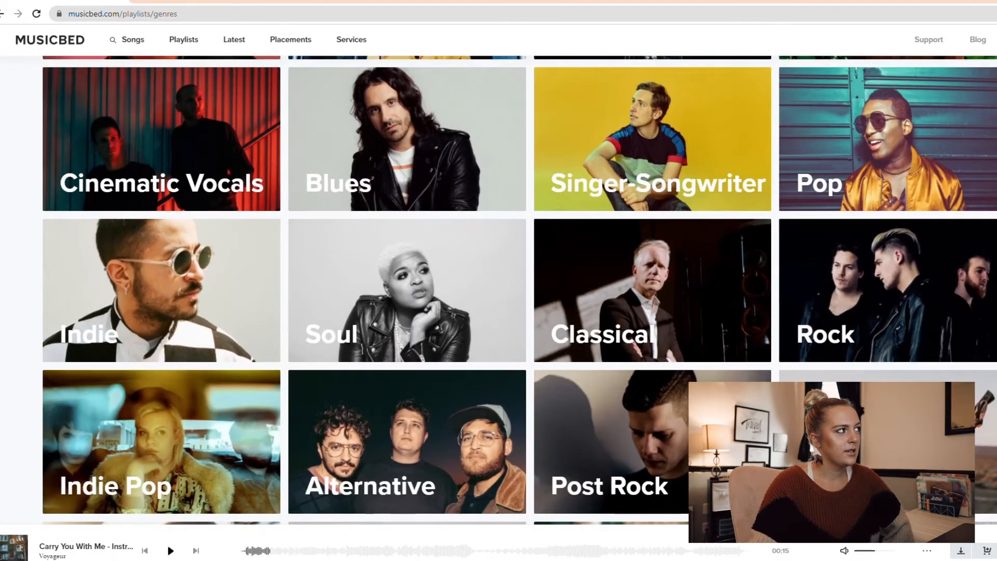
{"action": "scroll", "coordinate": [519, 291], "scroll_direction": "up", "scroll_amount": 11}
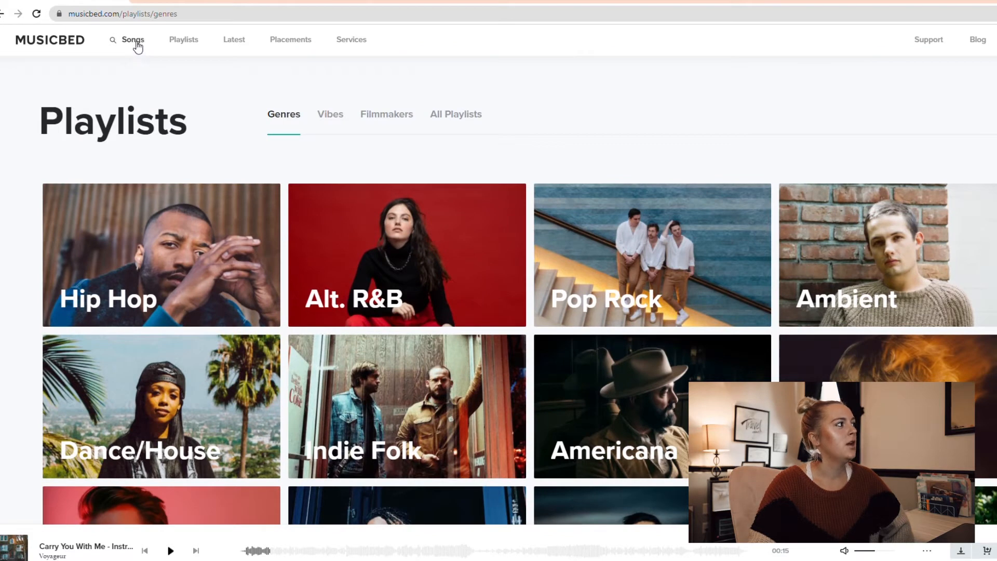
Step: Open the song catalogue and filter it to include the moods Uplifting and Happy
{"action": "left_click", "coordinate": [136, 44]}
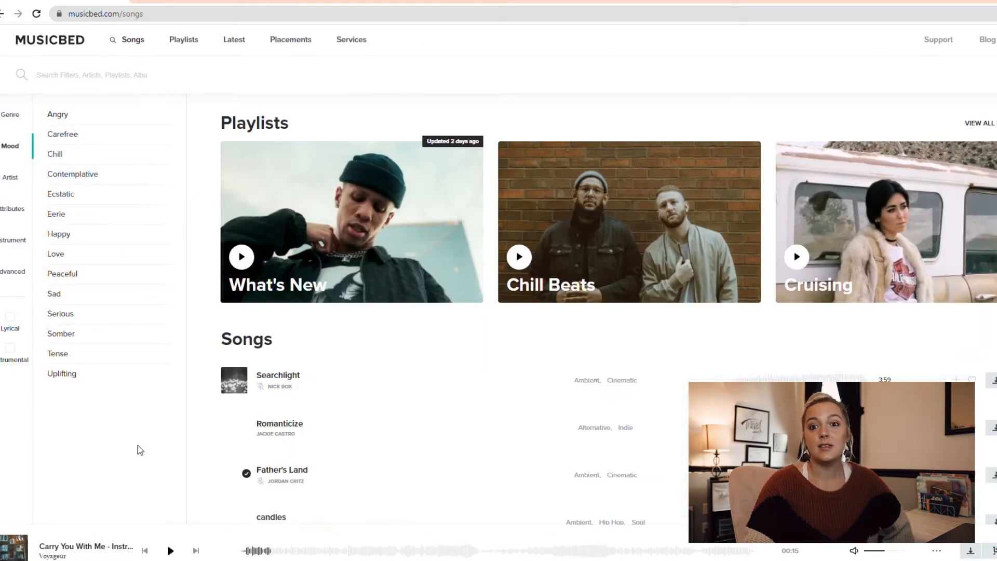
{"action": "left_click", "coordinate": [142, 374]}
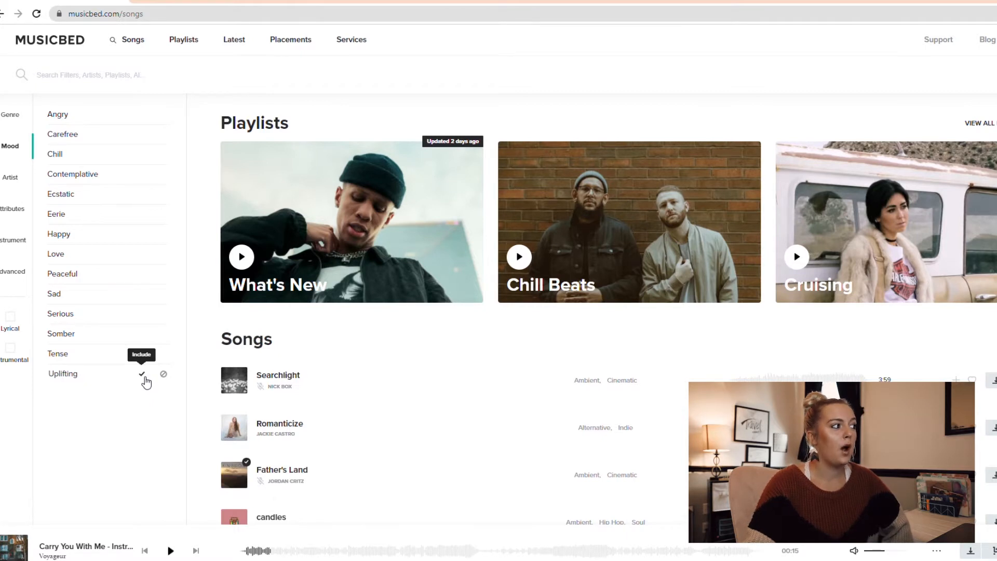
{"action": "left_click", "coordinate": [142, 235]}
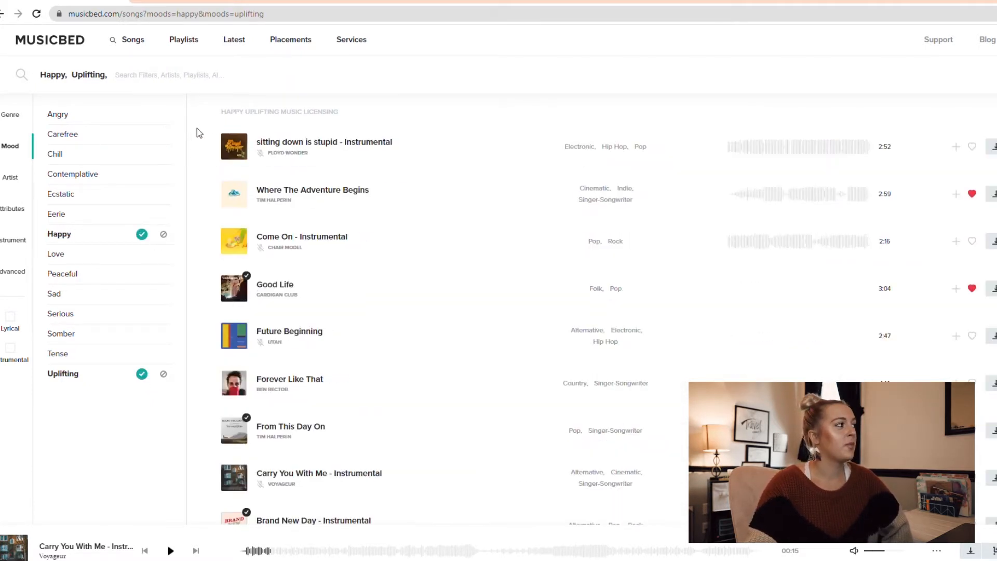
Step: Preview "sitting down is stupid", "Come On" and "Future Beginning", skipping the last one ahead to about 0:23 and 0:48
{"action": "left_click", "coordinate": [240, 149]}
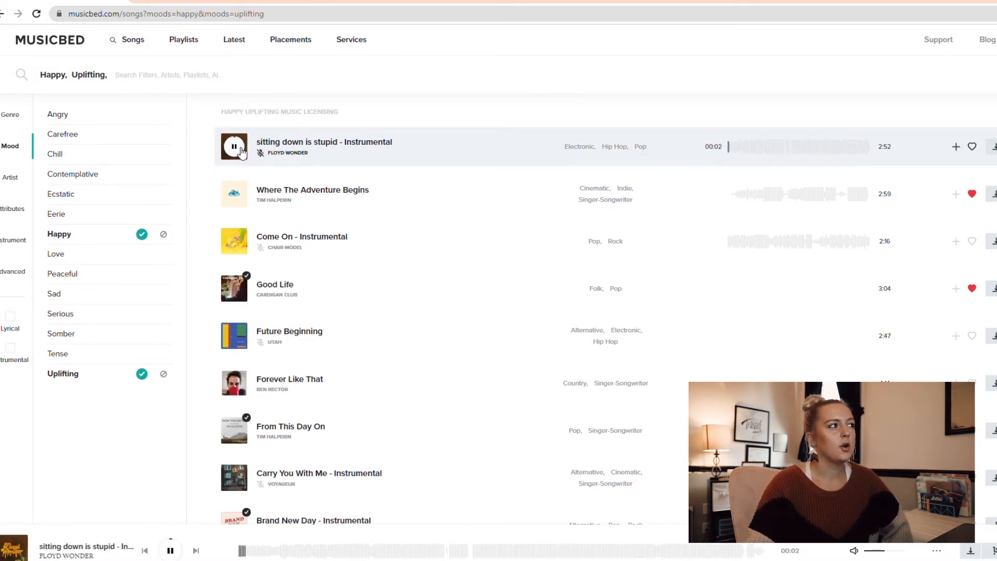
{"action": "left_click", "coordinate": [235, 251]}
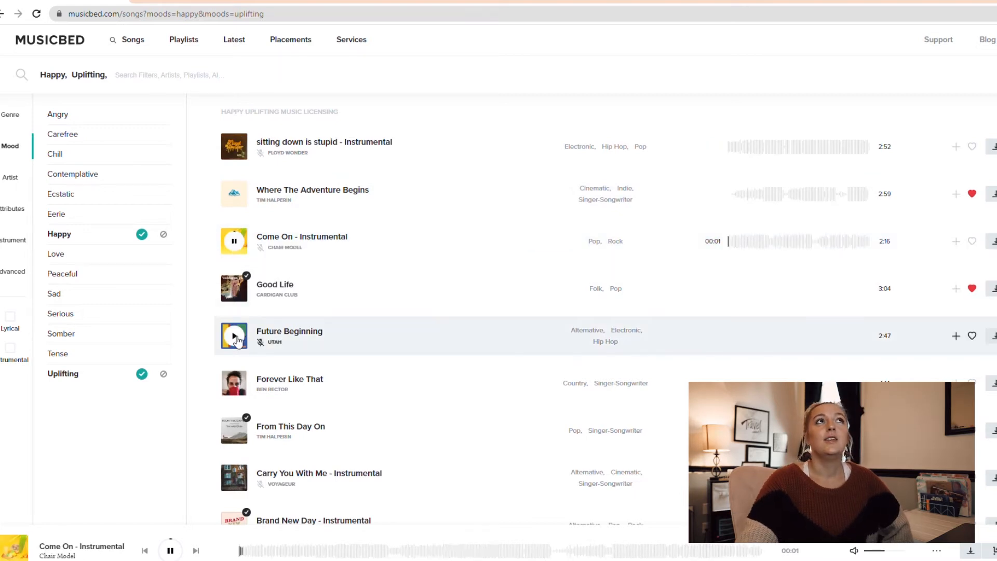
{"action": "left_click", "coordinate": [237, 341]}
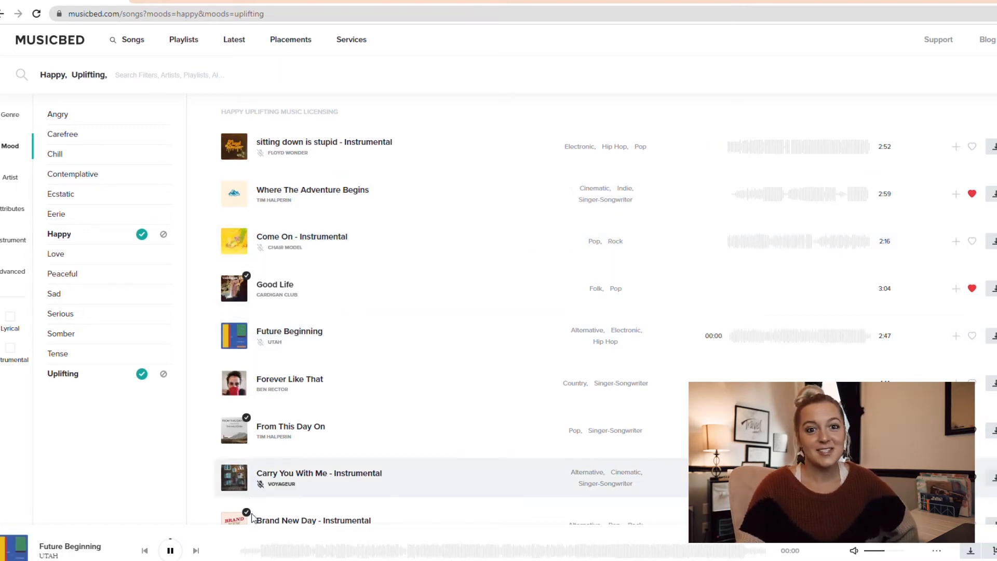
{"action": "left_click", "coordinate": [316, 552]}
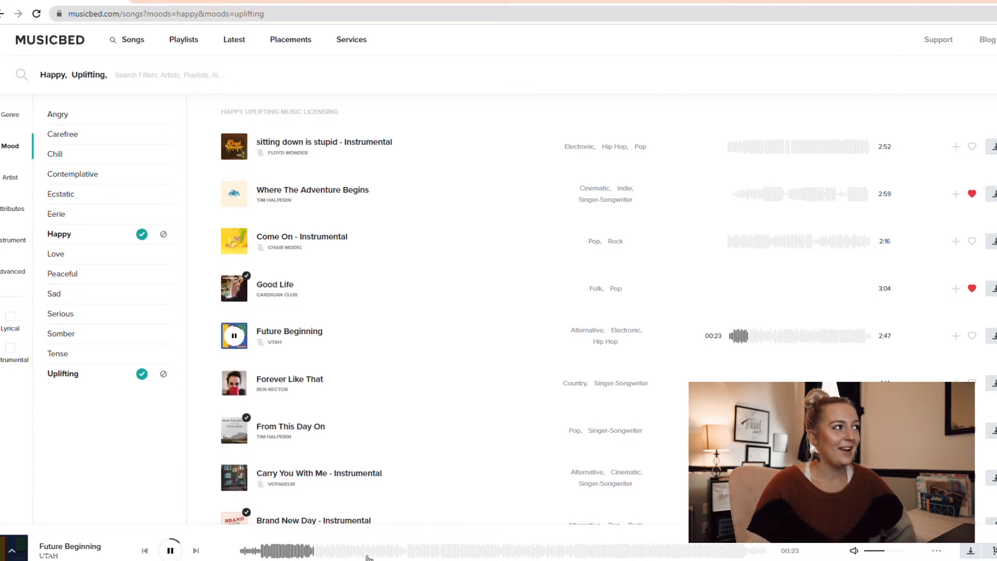
{"action": "left_click", "coordinate": [394, 553]}
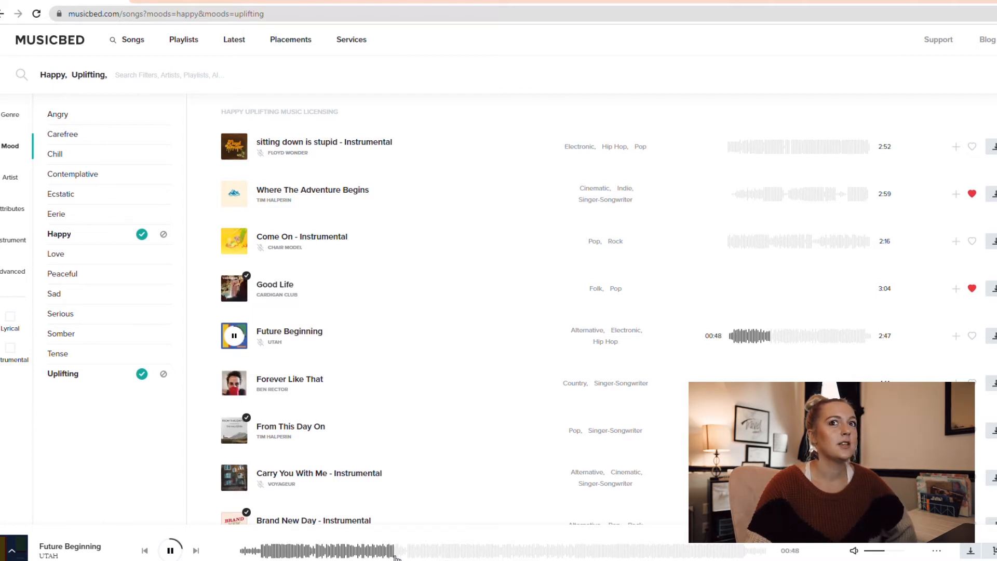
Step: Preview "Carry You With Me - Instrumental", skipping ahead to about 0:13, 0:34 and 1:10
{"action": "left_click", "coordinate": [234, 477]}
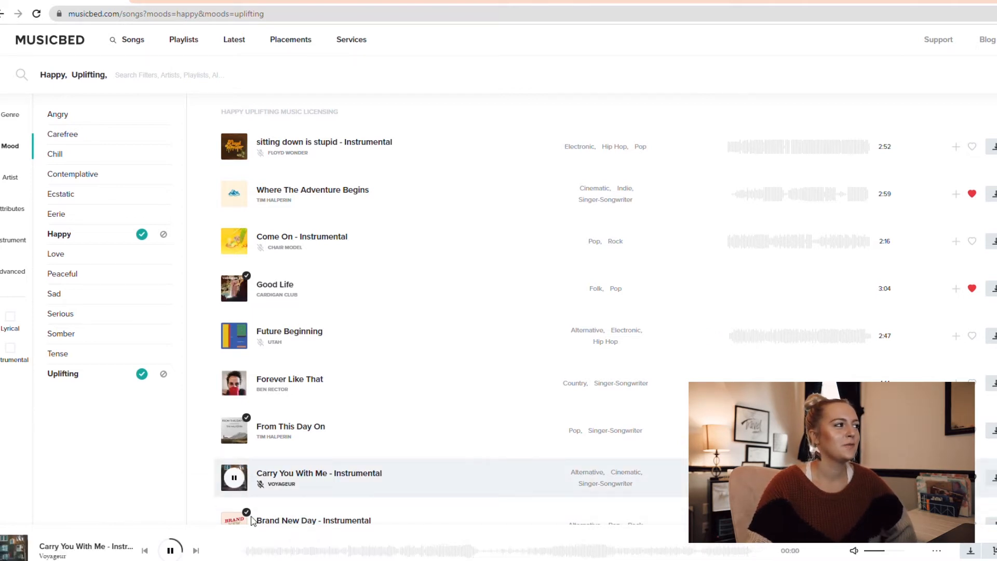
{"action": "left_click", "coordinate": [268, 552]}
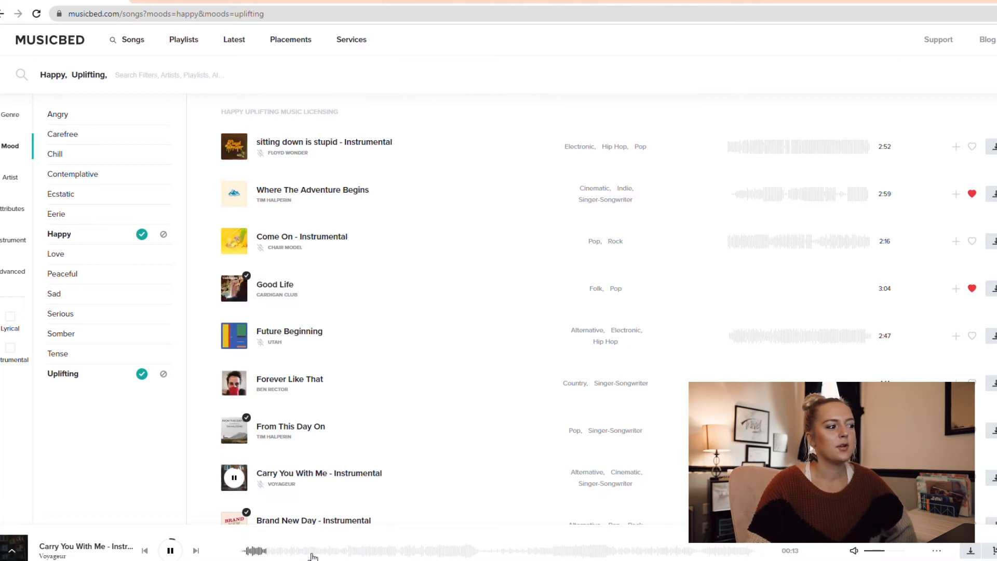
{"action": "left_click", "coordinate": [311, 553]}
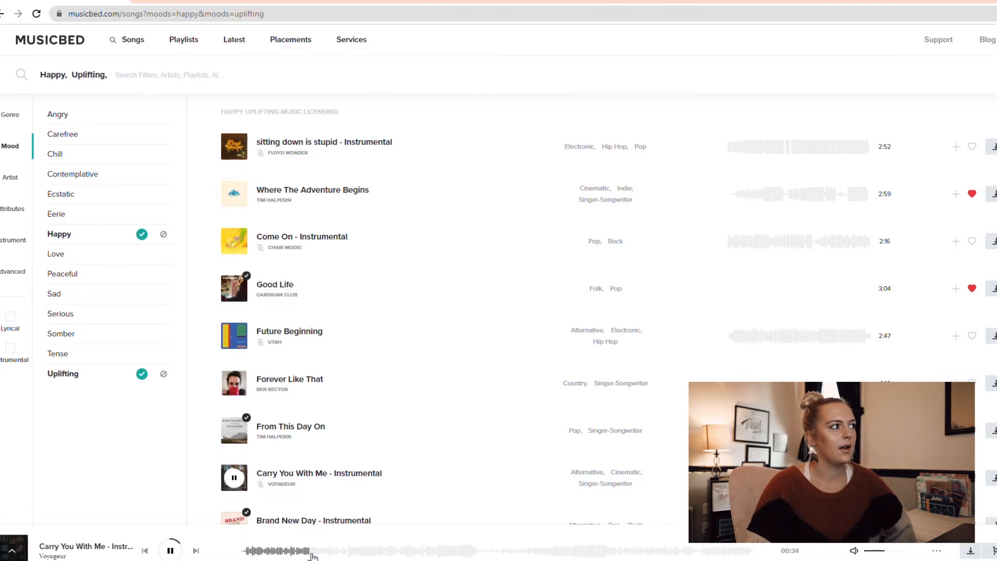
{"action": "left_click", "coordinate": [385, 553]}
Step: Preview "It's Just The Beginning", skipping ahead in two jumps to about 1:18
{"action": "scroll", "coordinate": [356, 501], "scroll_direction": "down", "scroll_amount": 3}
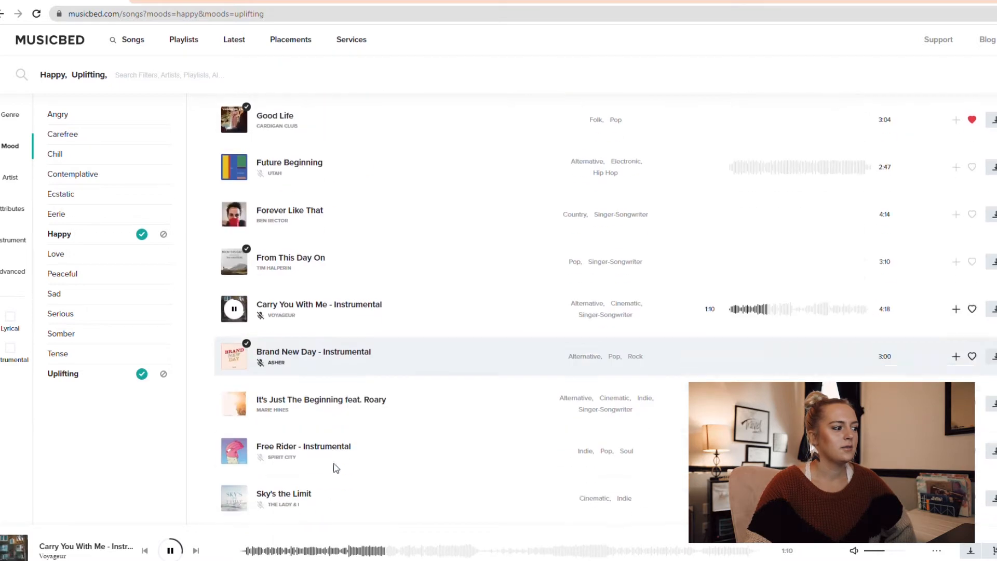
{"action": "left_click", "coordinate": [242, 401]}
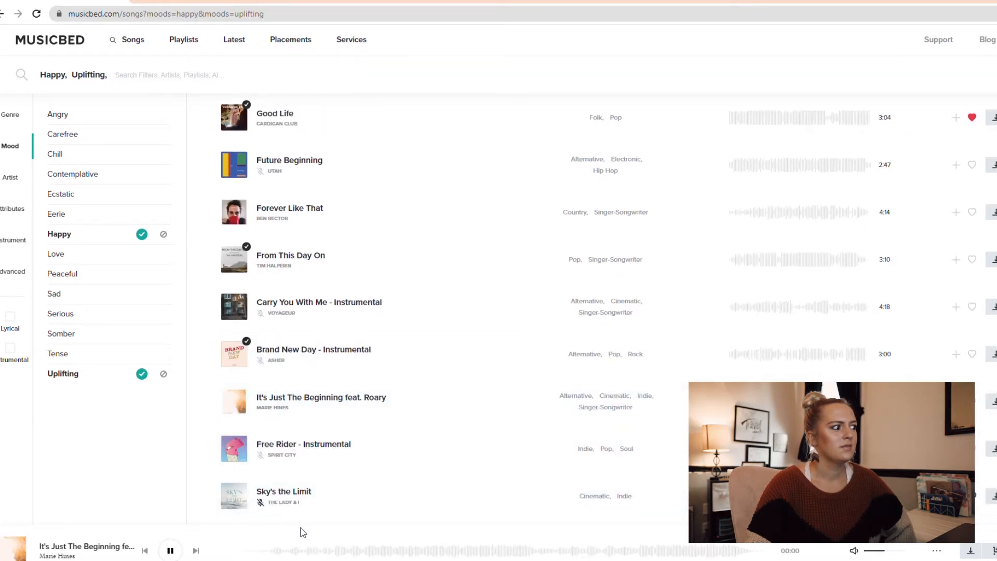
{"action": "left_click", "coordinate": [304, 553]}
{"action": "left_click", "coordinate": [438, 552]}
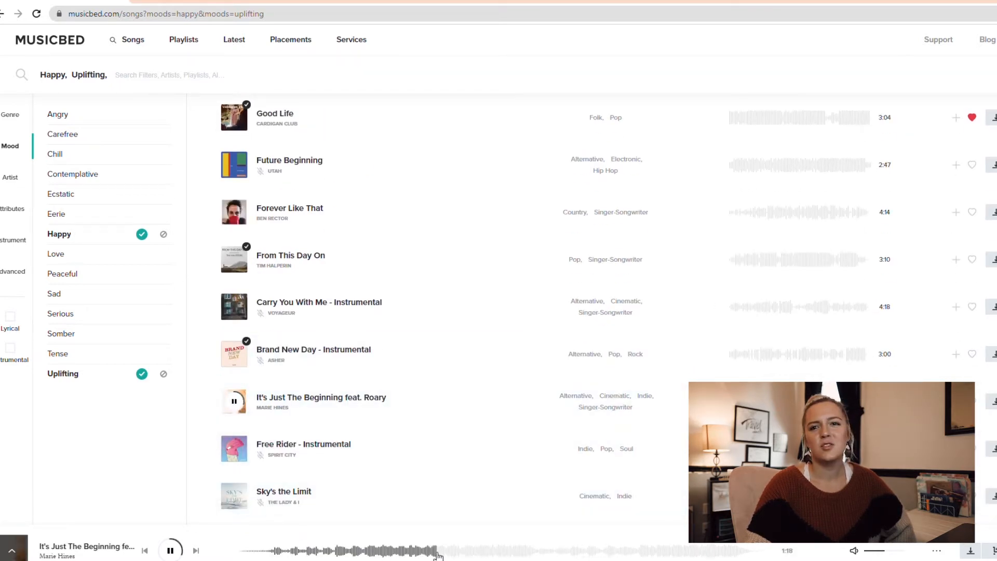
Step: Preview "Sky's the Limit", skipping ahead to about 0:25 and 1:05
{"action": "scroll", "coordinate": [268, 418], "scroll_direction": "down", "scroll_amount": 2}
{"action": "left_click", "coordinate": [234, 382]}
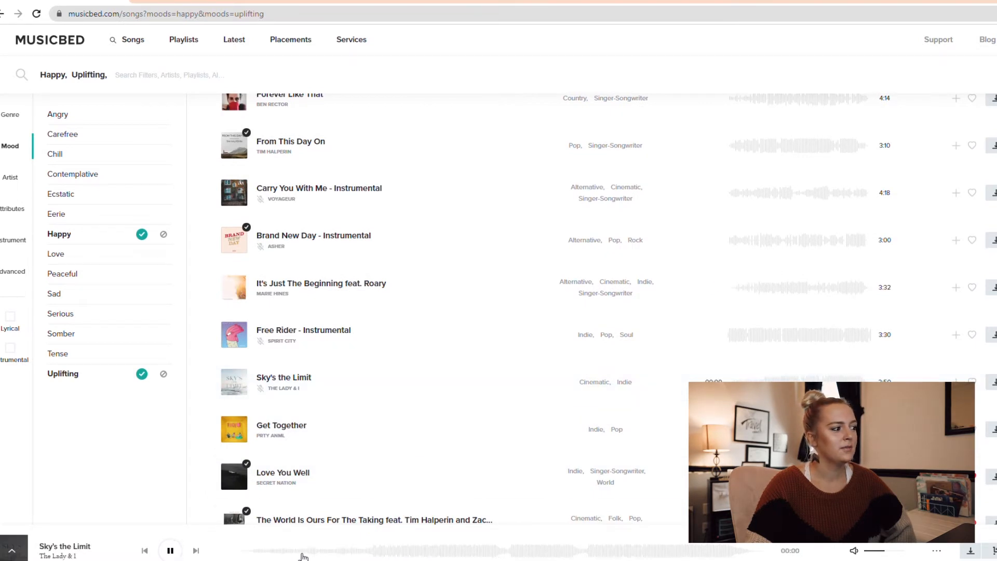
{"action": "left_click", "coordinate": [301, 551]}
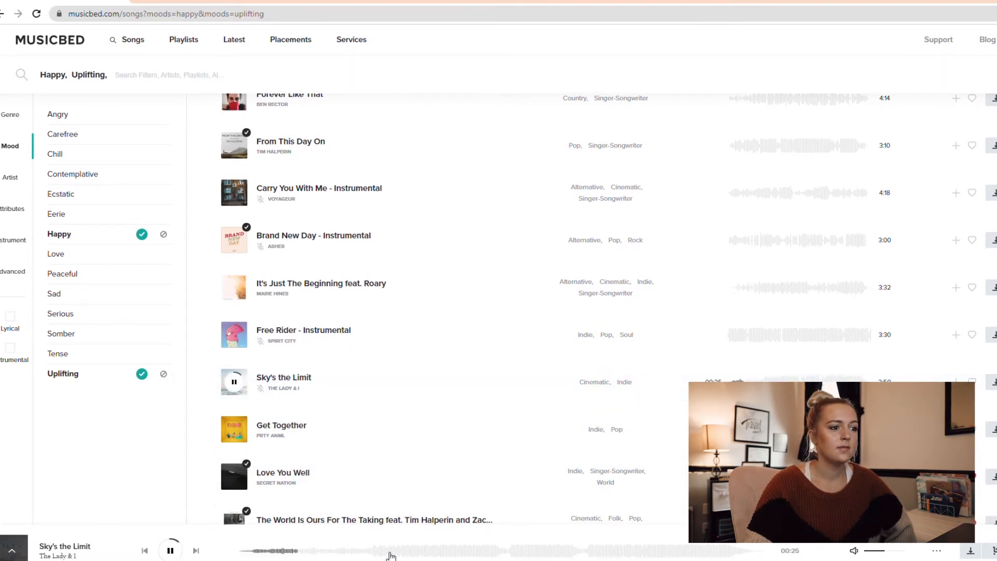
{"action": "left_click", "coordinate": [390, 551]}
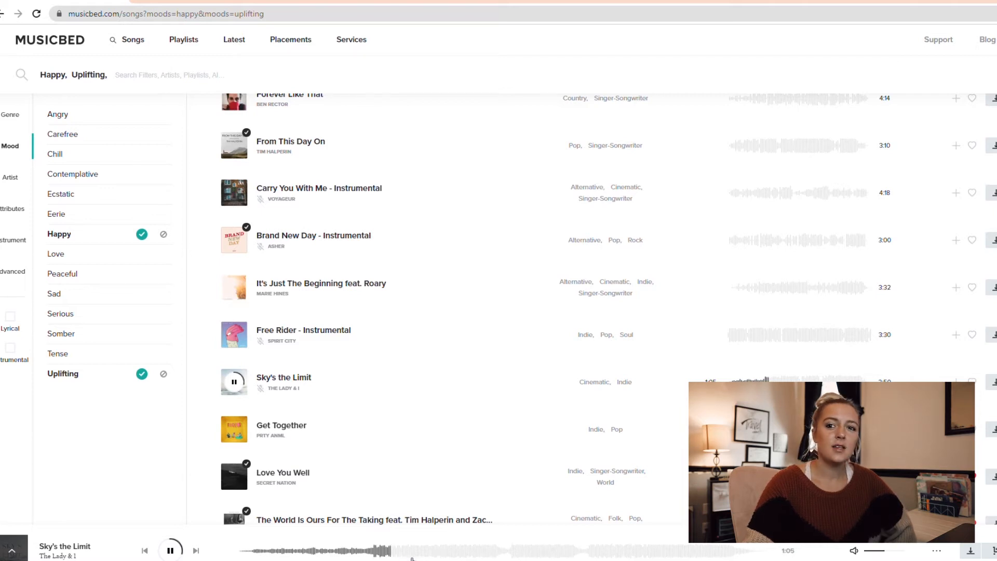
Step: Play the instrumental version of "The Get Back" from the filtered song list, and pause it
{"action": "scroll", "coordinate": [367, 501], "scroll_direction": "down", "scroll_amount": 3}
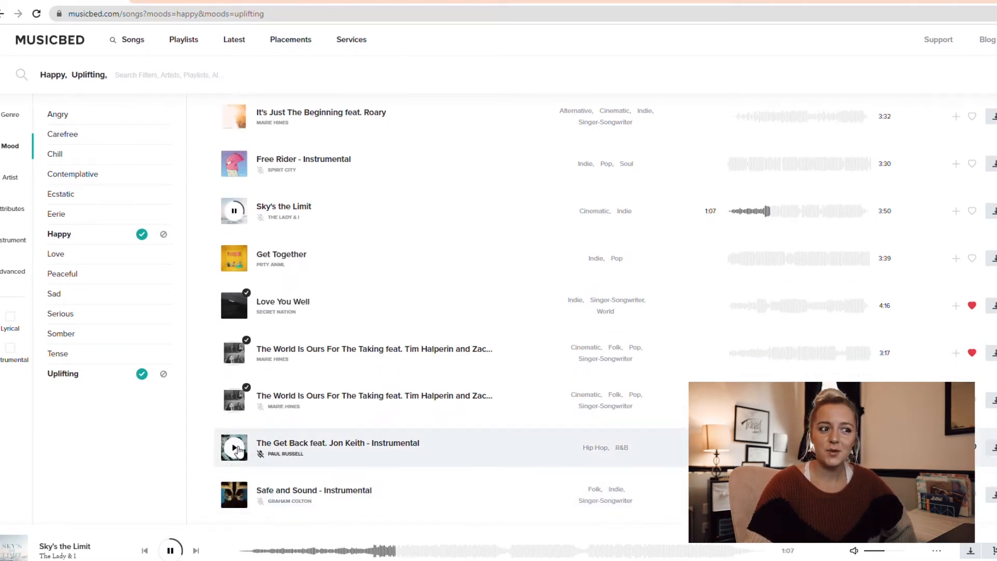
{"action": "left_click", "coordinate": [234, 448]}
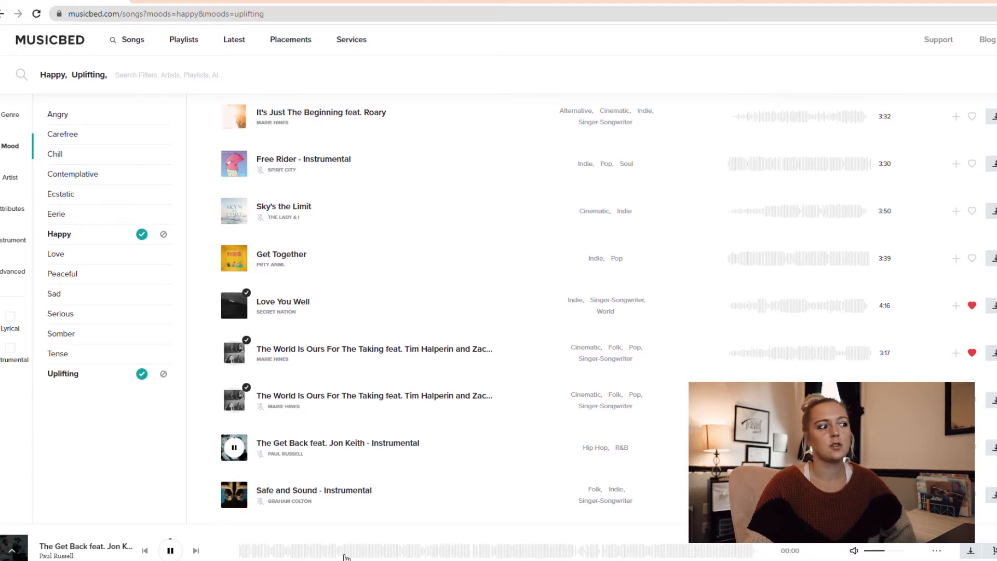
{"action": "left_click", "coordinate": [170, 550]}
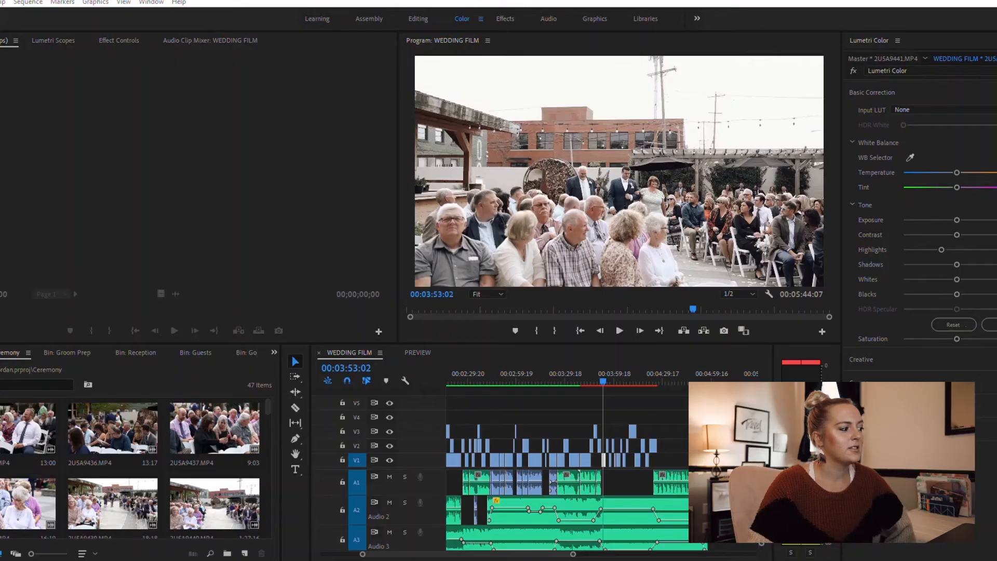
Step: Switch to Premiere Pro and load the ceremony clip 2USA9436.MP4 into the Source monitor to view its ungraded footage
{"action": "key", "text": "alt+Tab"}
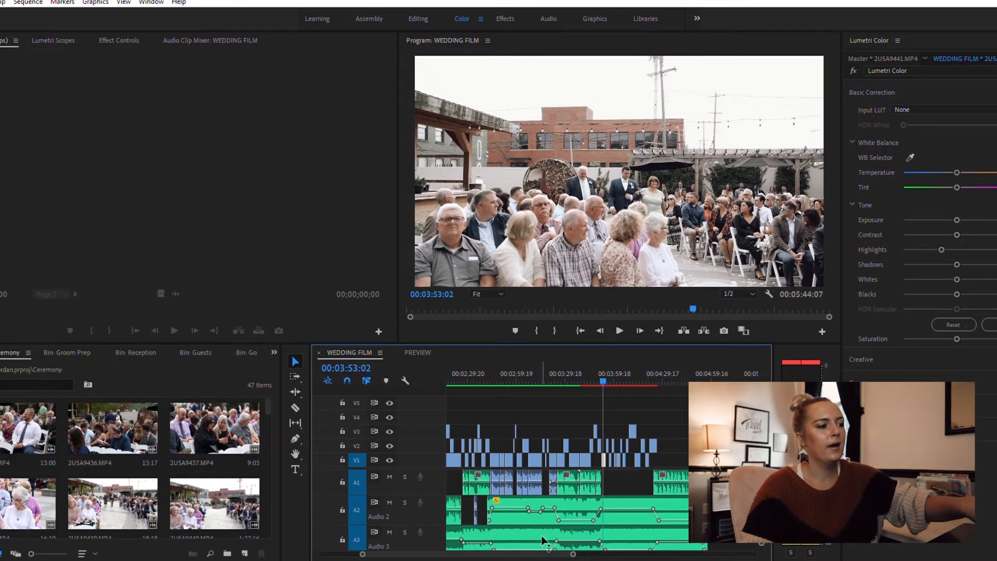
{"action": "left_click", "coordinate": [638, 476]}
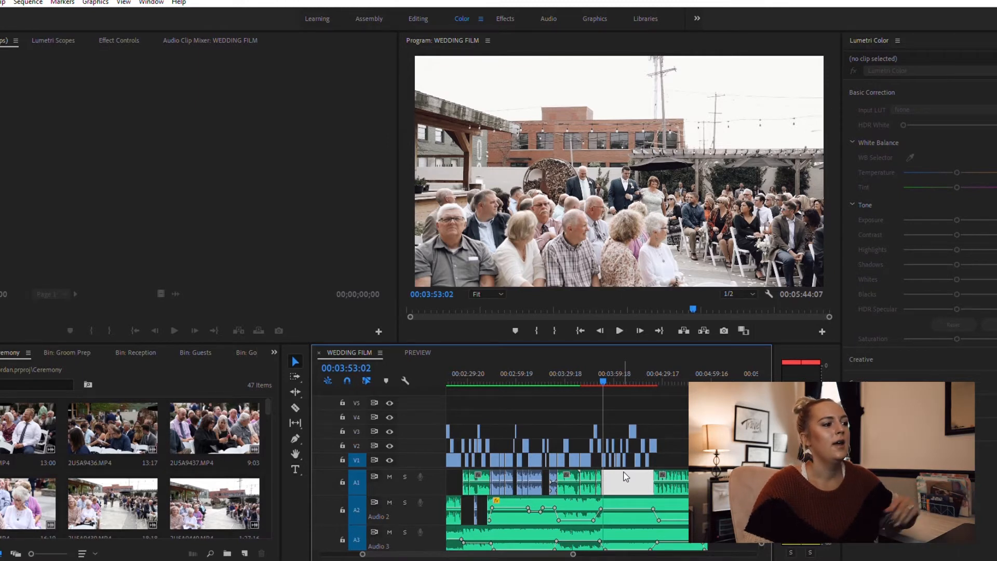
{"action": "left_click_drag", "start_coordinate": [608, 399], "coordinate": [546, 469]}
{"action": "left_click", "coordinate": [659, 403]}
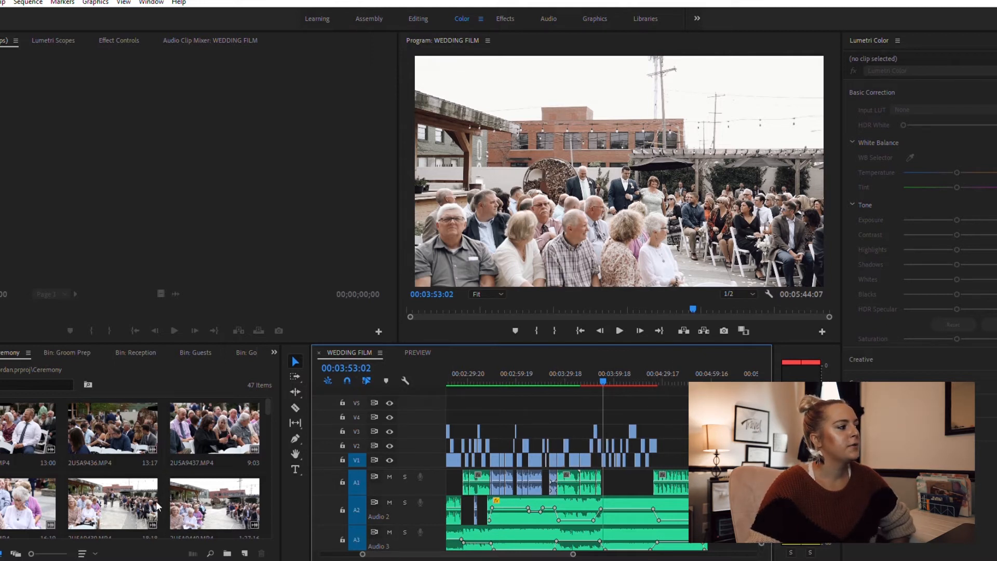
{"action": "double_click", "coordinate": [105, 422]}
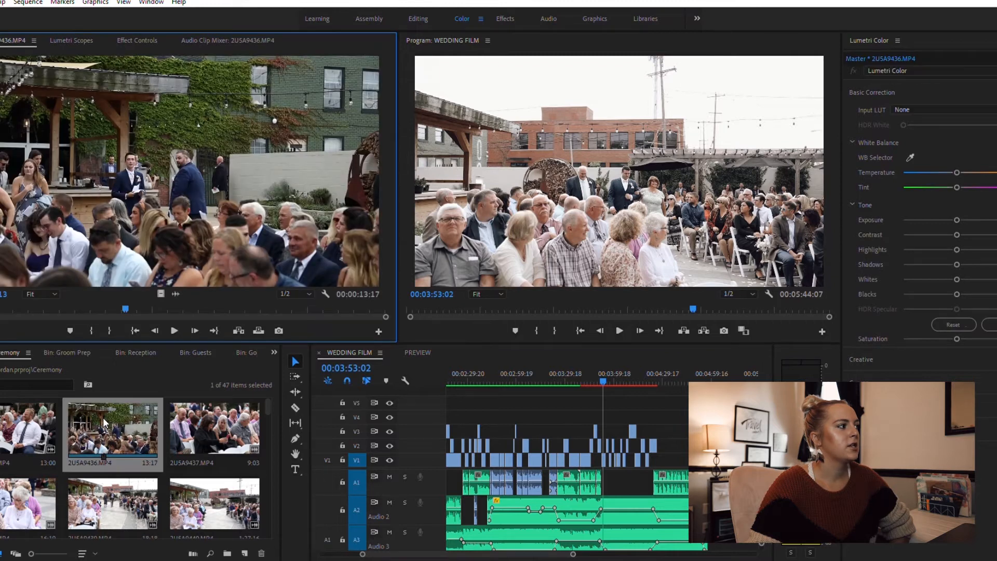
{"action": "mouse_move", "coordinate": [125, 309]}
{"action": "left_mouse_down"}
{"action": "mouse_move", "coordinate": [240, 308]}
{"action": "mouse_move", "coordinate": [126, 308]}
{"action": "left_mouse_up"}
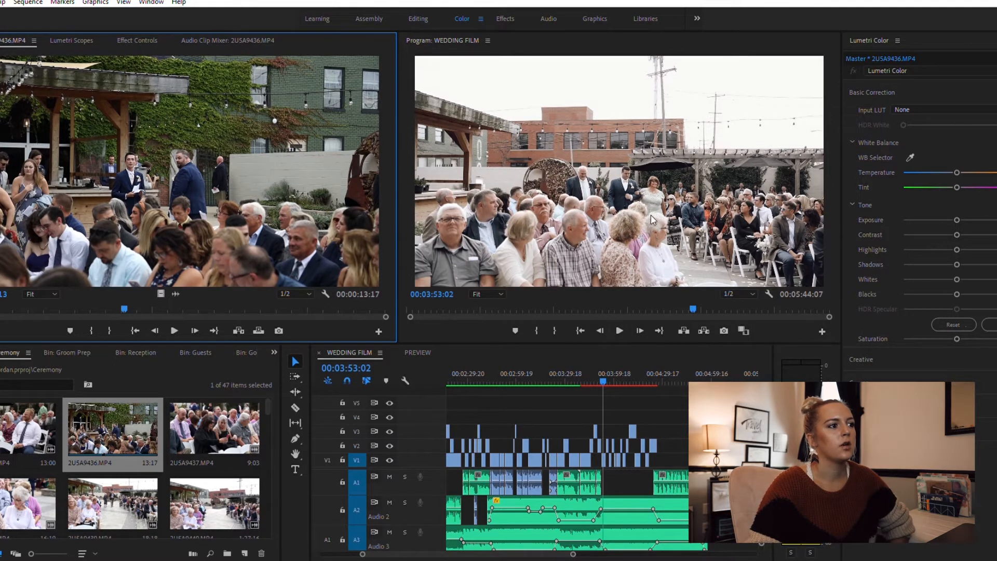
Step: Play the WEDDING FILM sequence from 00:03:53:02, pause at 00:03:55:00, and resume playback to review the graded ceremony shots
{"action": "left_click", "coordinate": [620, 329]}
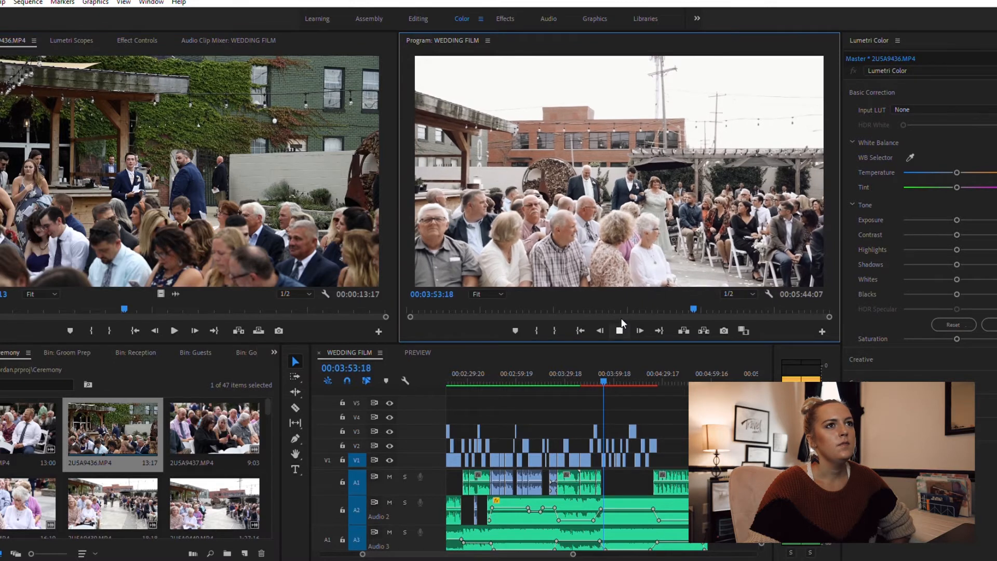
{"action": "key", "text": "space"}
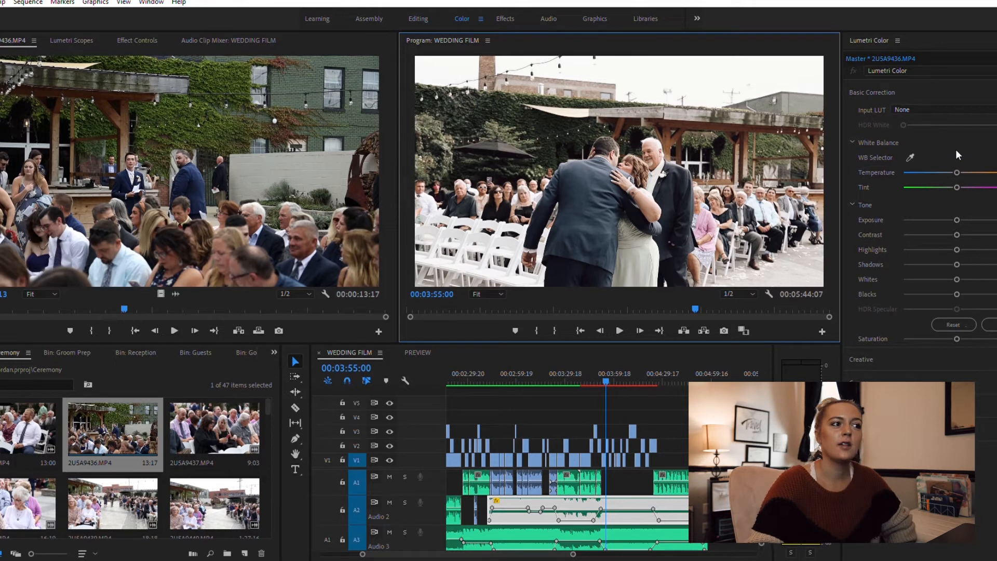
{"action": "left_click", "coordinate": [623, 322]}
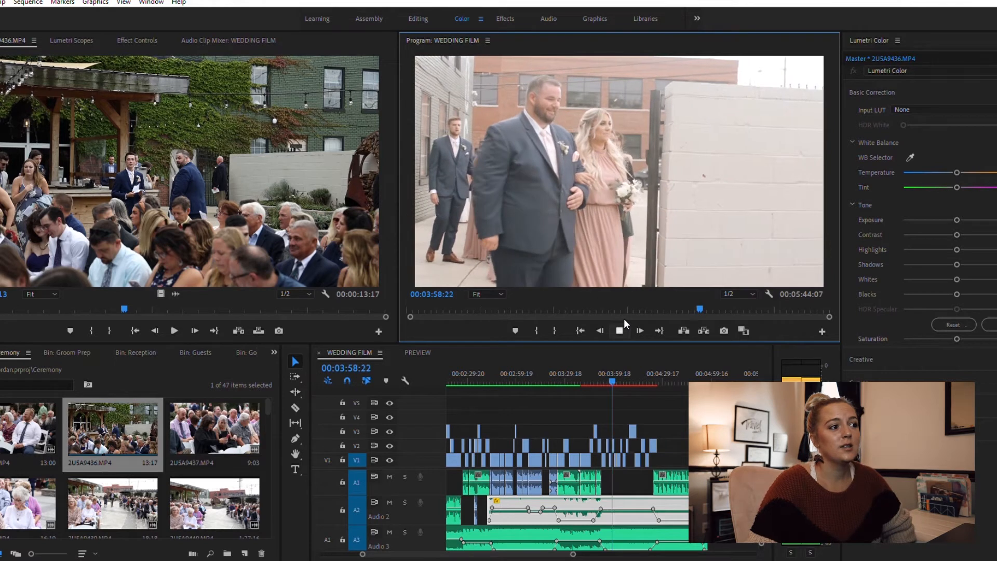
Step: Pause the WEDDING FILM sequence at 00:04:00:03 and open the Audio bin to view its recordings
{"action": "left_click", "coordinate": [619, 330]}
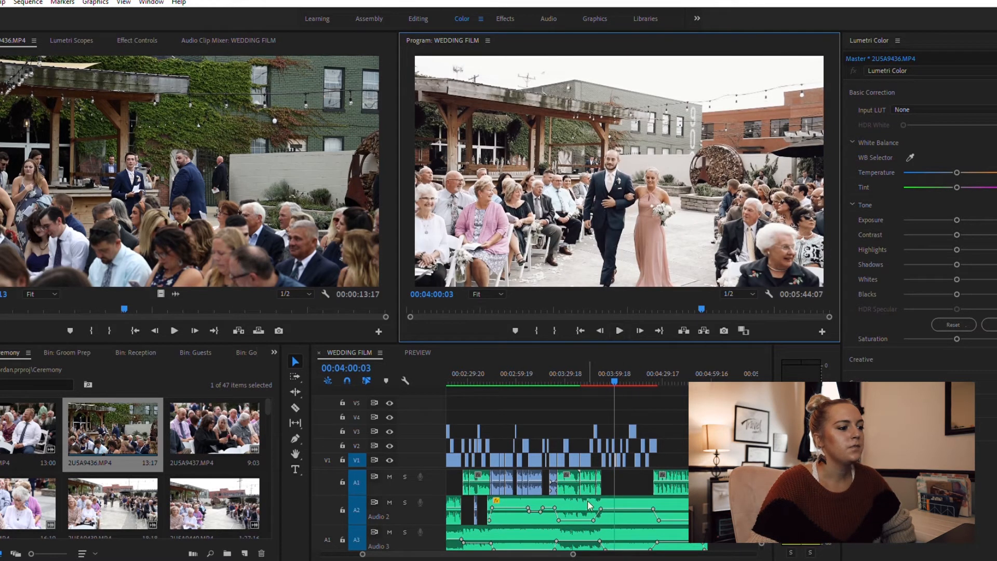
{"action": "left_click_drag", "start_coordinate": [574, 553], "coordinate": [602, 552]}
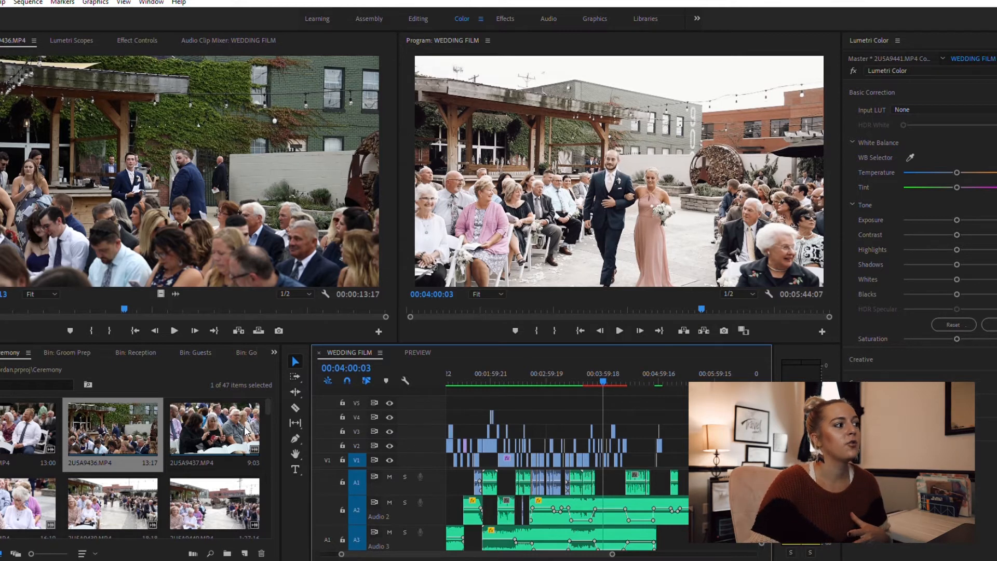
{"action": "left_click", "coordinate": [309, 240]}
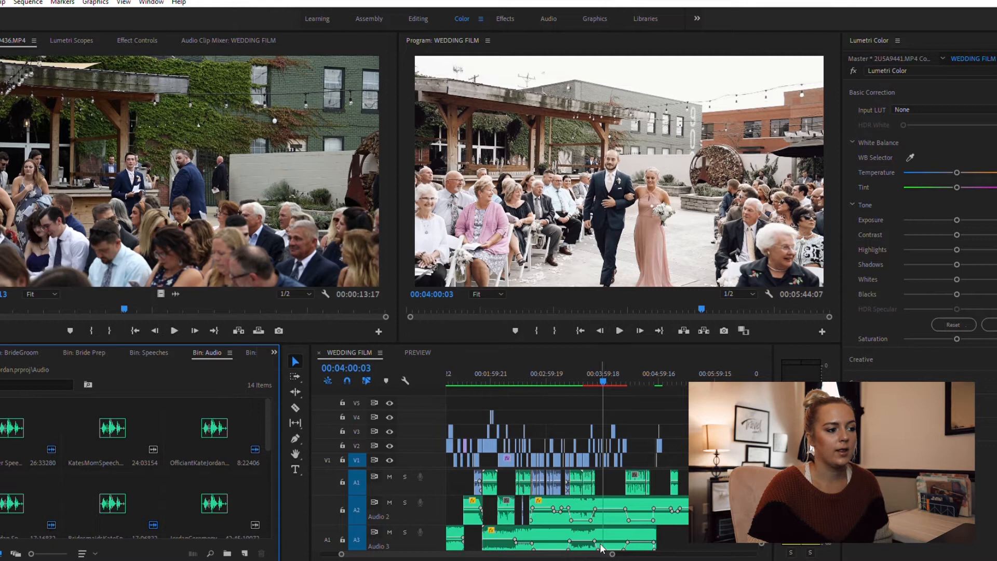
Step: Play the WEDDING FILM sequence from its start, pause at 00:00:17:15, and clear the clip selection
{"action": "left_click_drag", "start_coordinate": [606, 549], "coordinate": [538, 551]}
{"action": "left_click", "coordinate": [450, 368]}
{"action": "left_click_drag", "start_coordinate": [451, 369], "coordinate": [431, 376]}
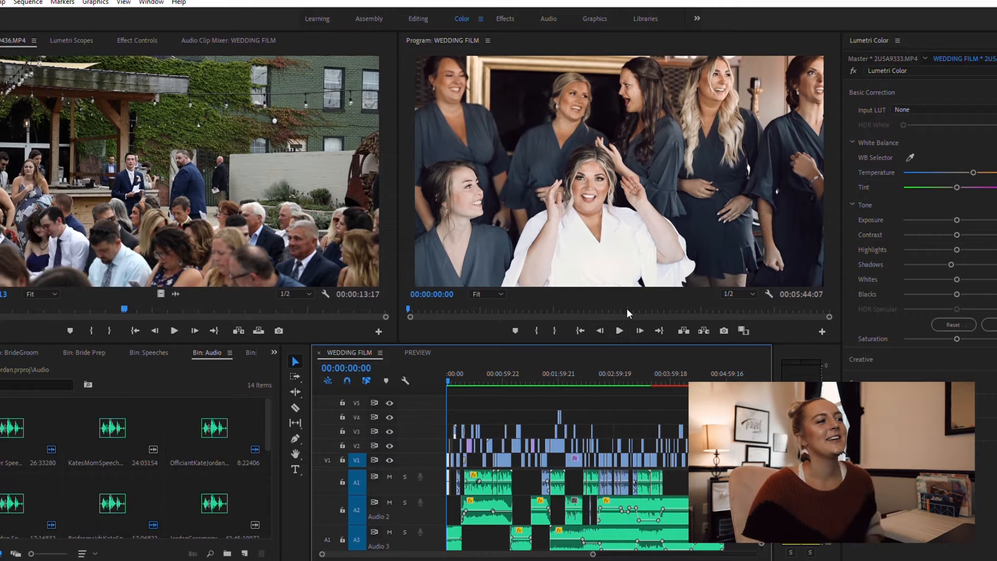
{"action": "left_click", "coordinate": [620, 328]}
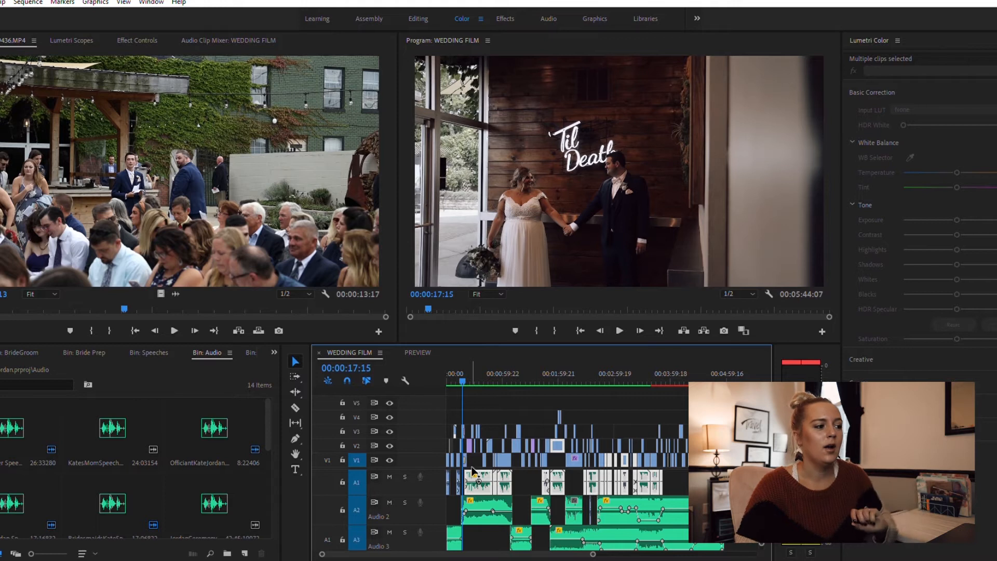
{"action": "left_click", "coordinate": [686, 471]}
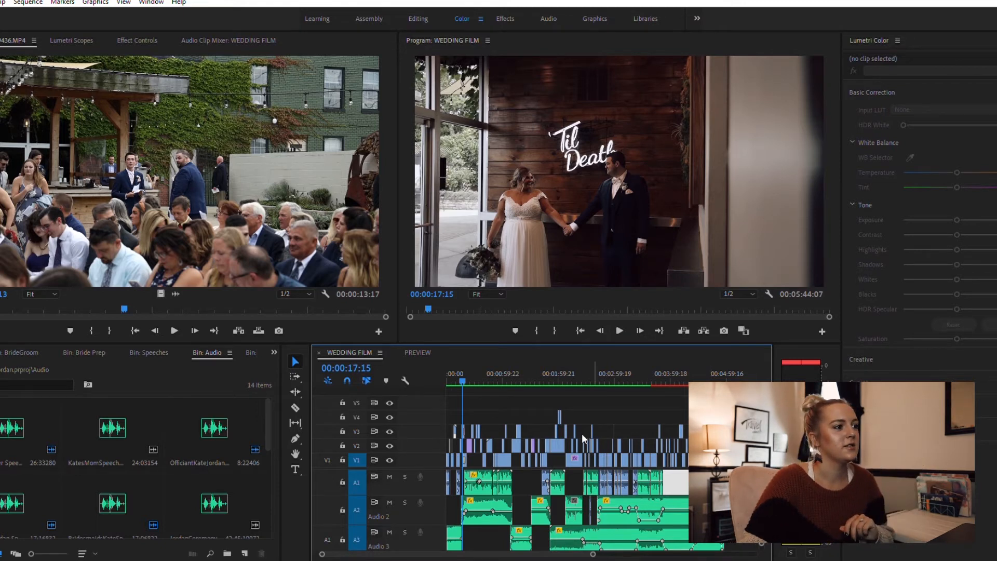
Step: Resume playback from 00:00:17:15 and skip ahead to about 00:01:46 to review how the film's shots and audio develop
{"action": "left_click", "coordinate": [623, 320]}
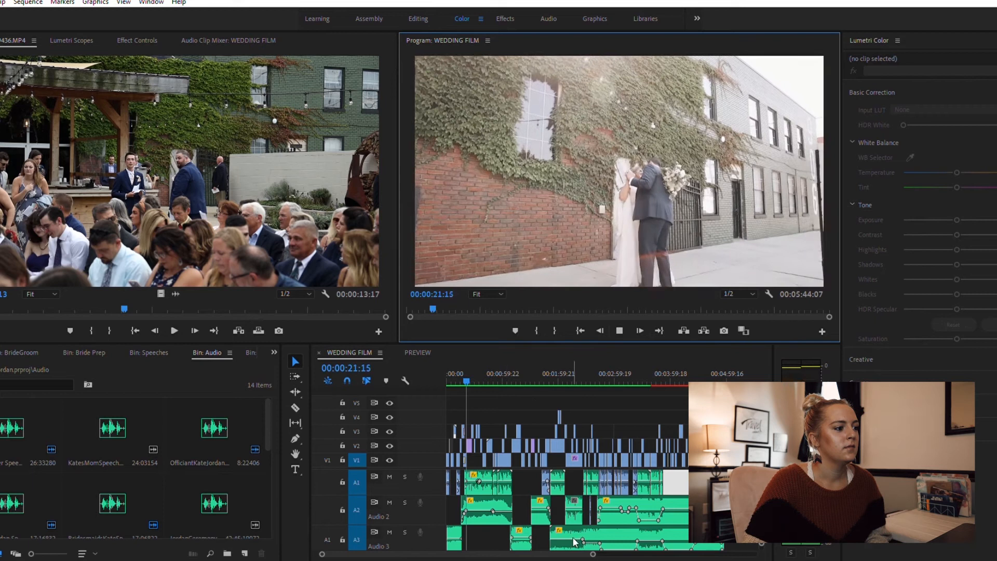
{"action": "left_click_drag", "start_coordinate": [593, 554], "coordinate": [552, 553]}
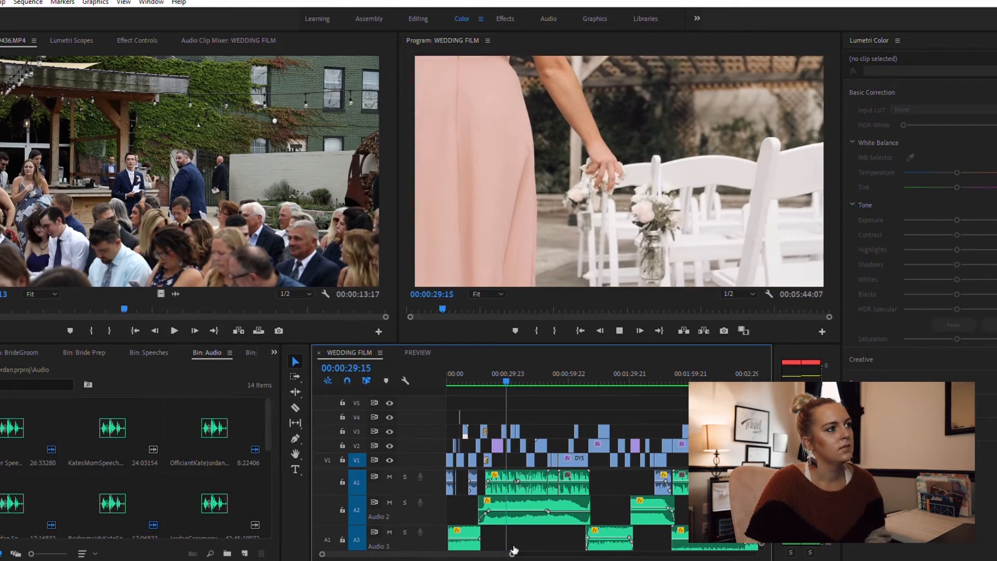
{"action": "left_click_drag", "start_coordinate": [513, 554], "coordinate": [582, 554]}
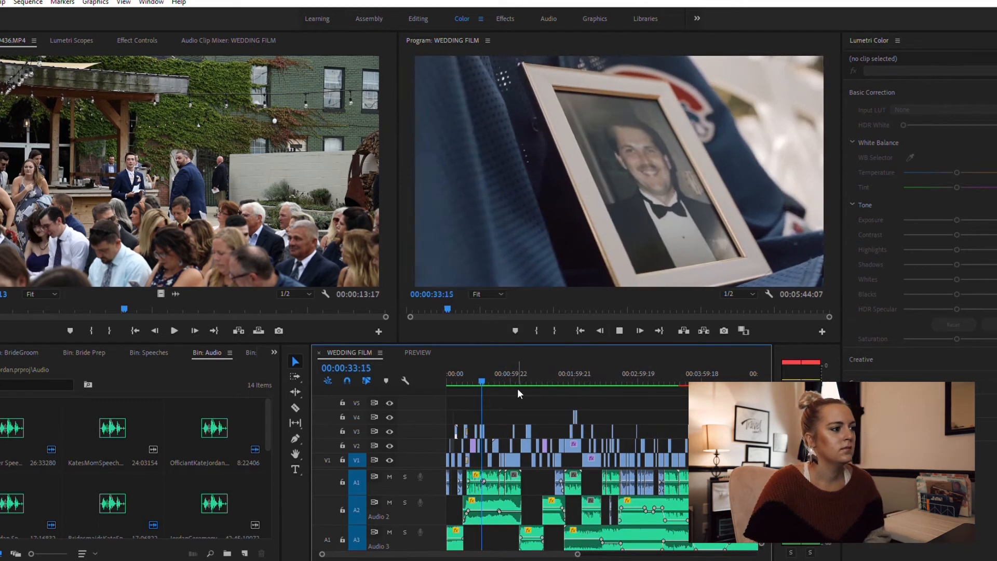
{"action": "left_click", "coordinate": [499, 368]}
{"action": "left_click_drag", "start_coordinate": [499, 366], "coordinate": [562, 369]}
{"action": "left_click", "coordinate": [619, 330]}
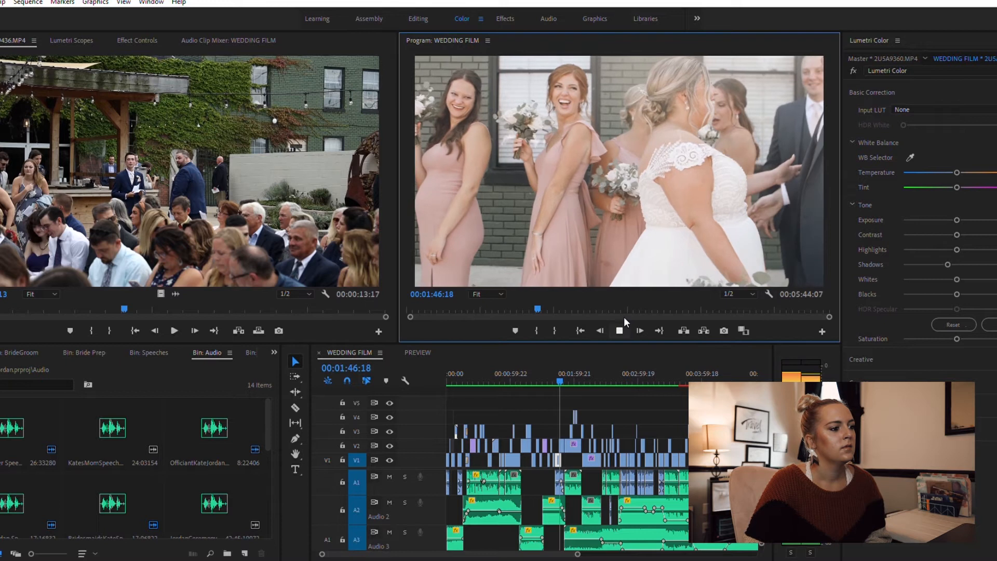
Step: Review the bridesmaids' speech around 00:02:25, and resume playback from 00:02:59:02
{"action": "left_click_drag", "start_coordinate": [578, 554], "coordinate": [549, 553]}
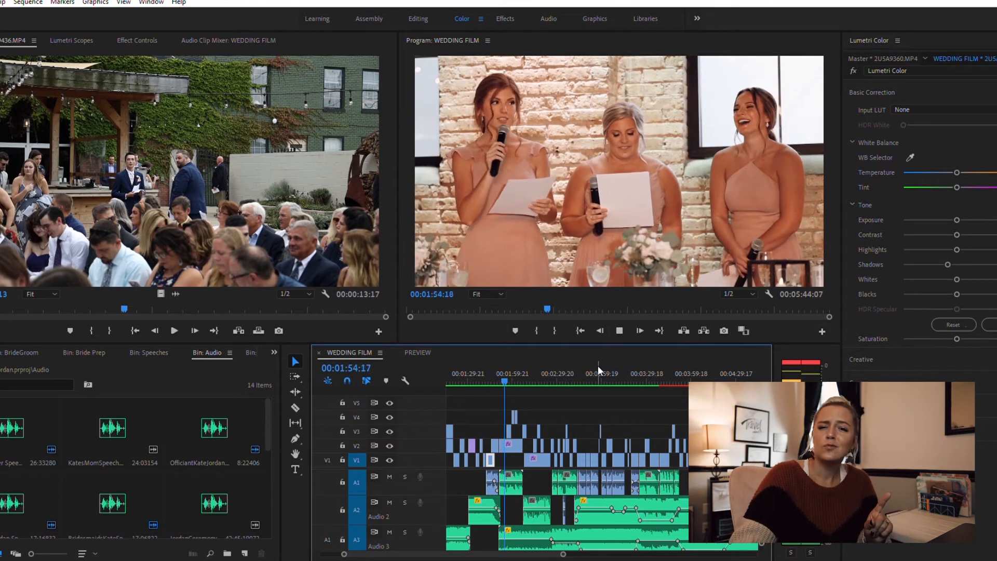
{"action": "left_click_drag", "start_coordinate": [592, 368], "coordinate": [551, 373]}
{"action": "left_click", "coordinate": [618, 329]}
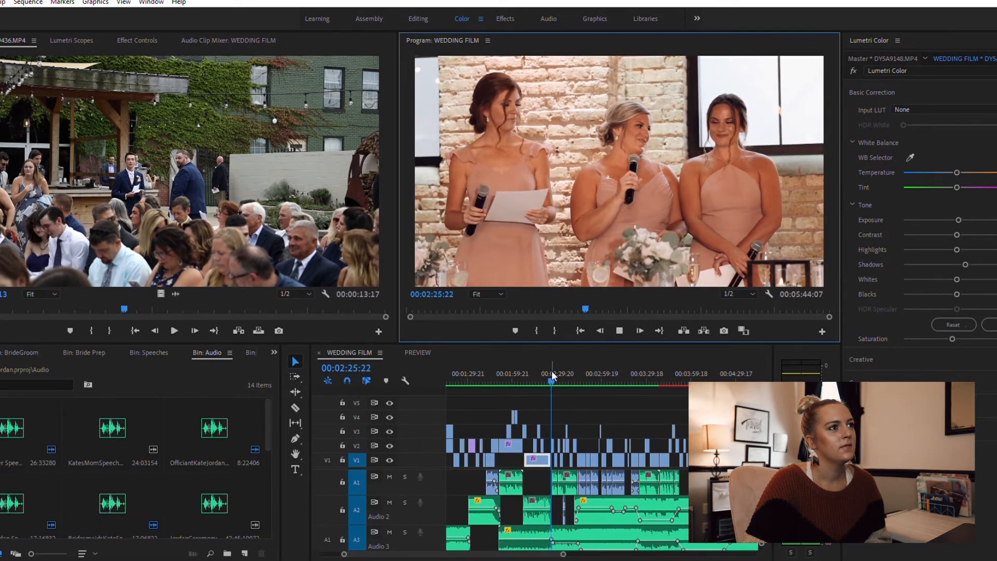
{"action": "left_click_drag", "start_coordinate": [552, 370], "coordinate": [600, 376]}
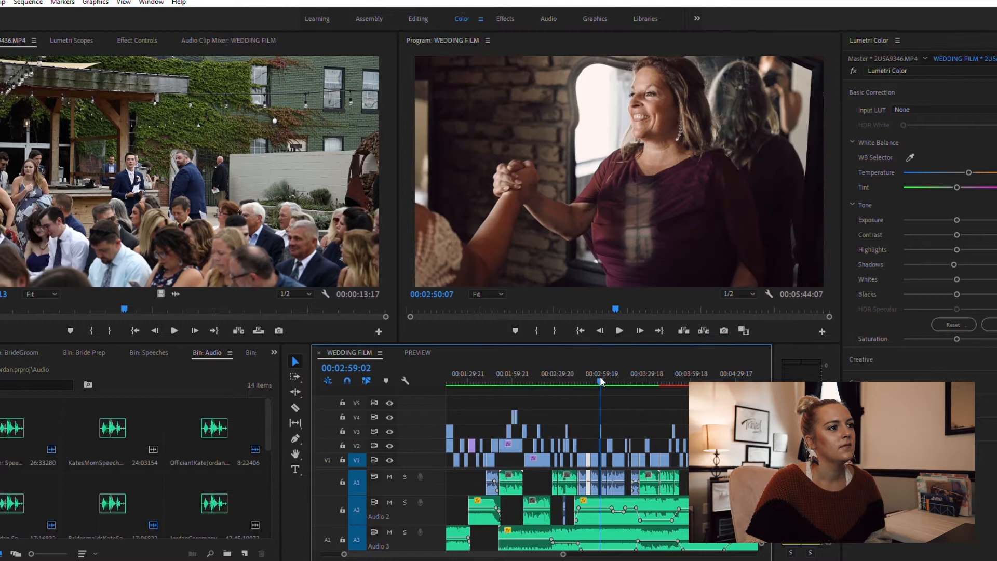
{"action": "left_click", "coordinate": [619, 330]}
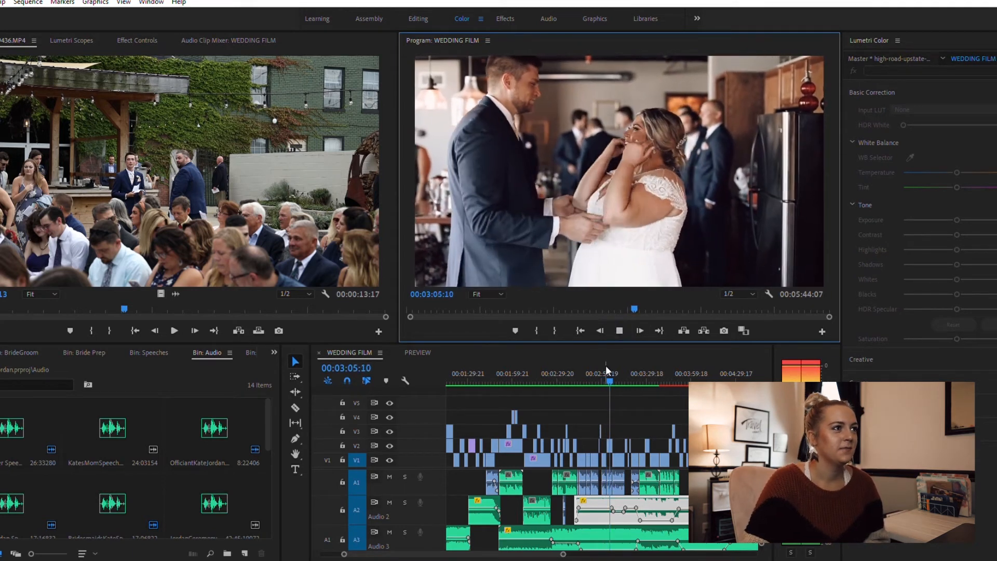
Step: Play the sequence from 00:03:43:05 and pause at 00:03:48:19 on the bride beside the memorial chair
{"action": "left_click_drag", "start_coordinate": [563, 554], "coordinate": [582, 553]}
{"action": "left_click_drag", "start_coordinate": [606, 365], "coordinate": [646, 367]}
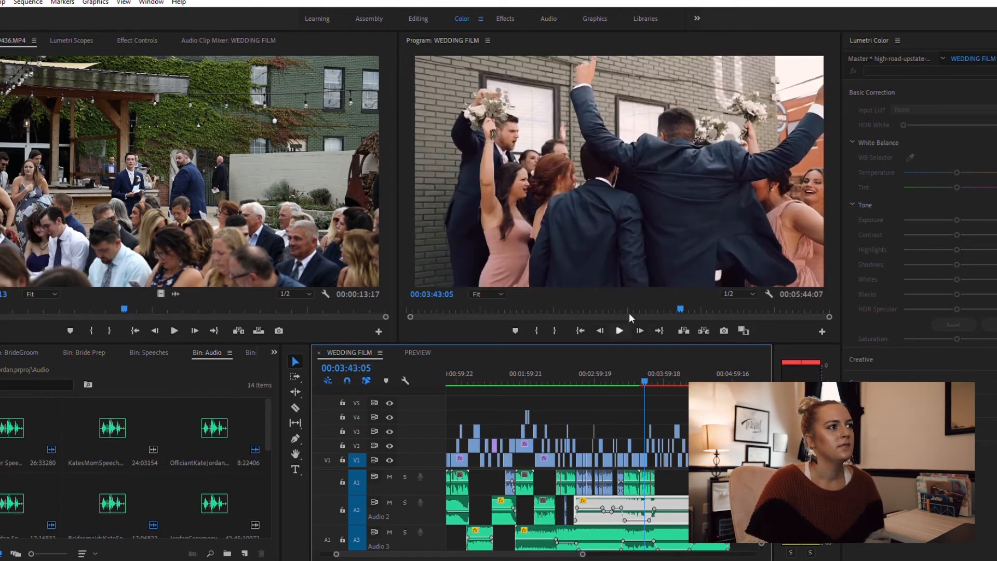
{"action": "key", "text": "space"}
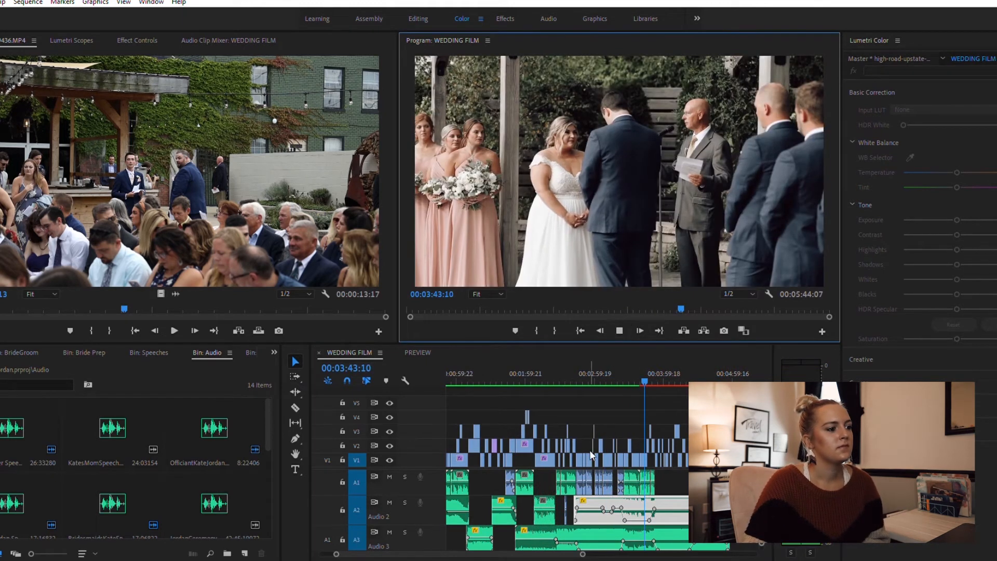
{"action": "left_click_drag", "start_coordinate": [583, 553], "coordinate": [526, 551]}
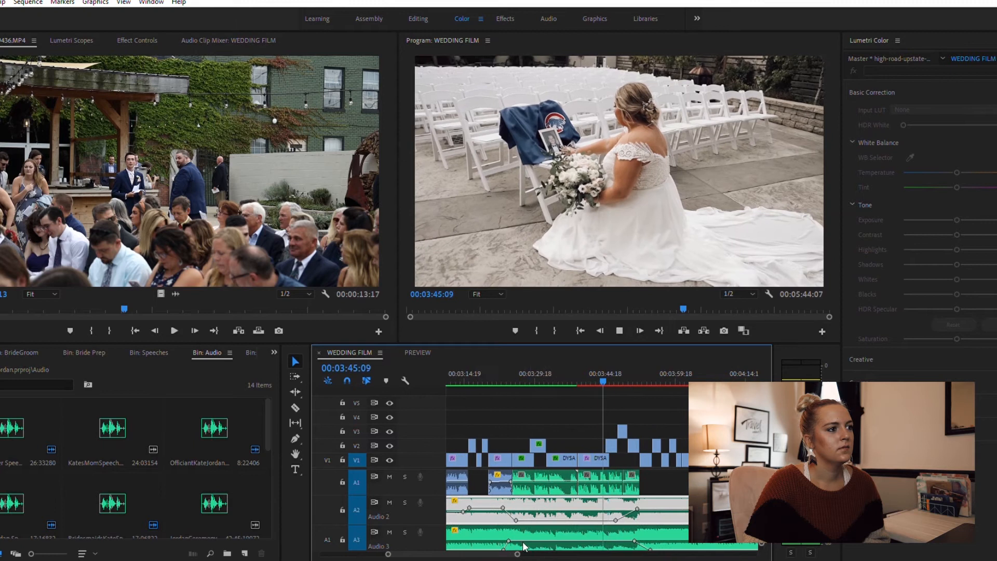
{"action": "left_click", "coordinate": [622, 316]}
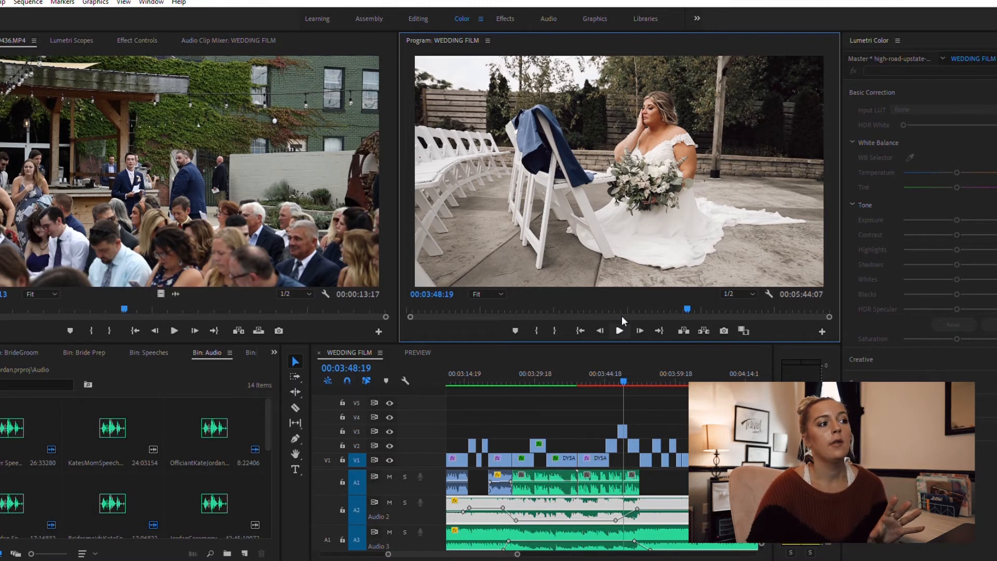
Step: Select ceremony clip 2USA9441.MP4 at 00:03:52:23 and reset its Lumetri Color grade
{"action": "left_click_drag", "start_coordinate": [618, 367], "coordinate": [649, 394]}
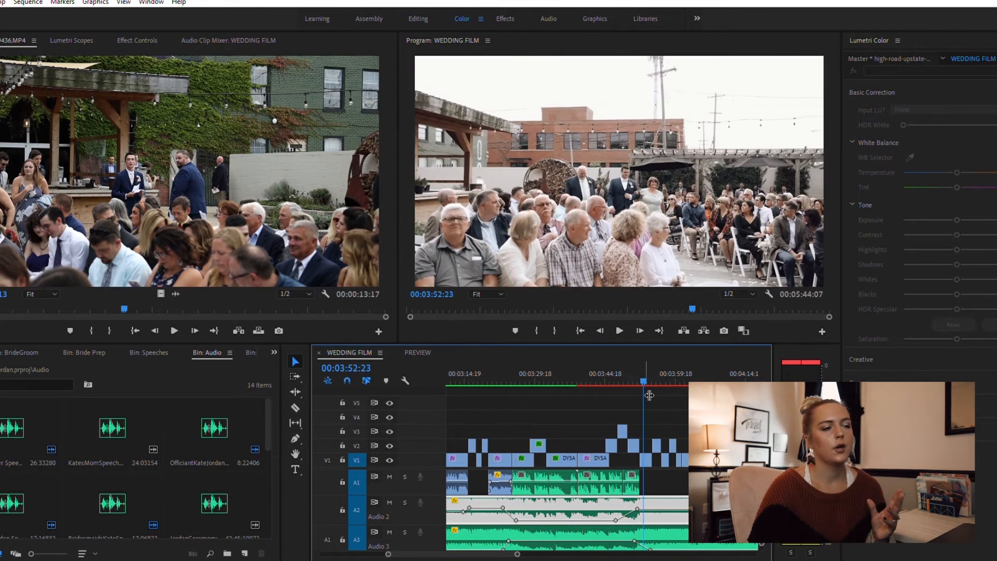
{"action": "left_click", "coordinate": [647, 451]}
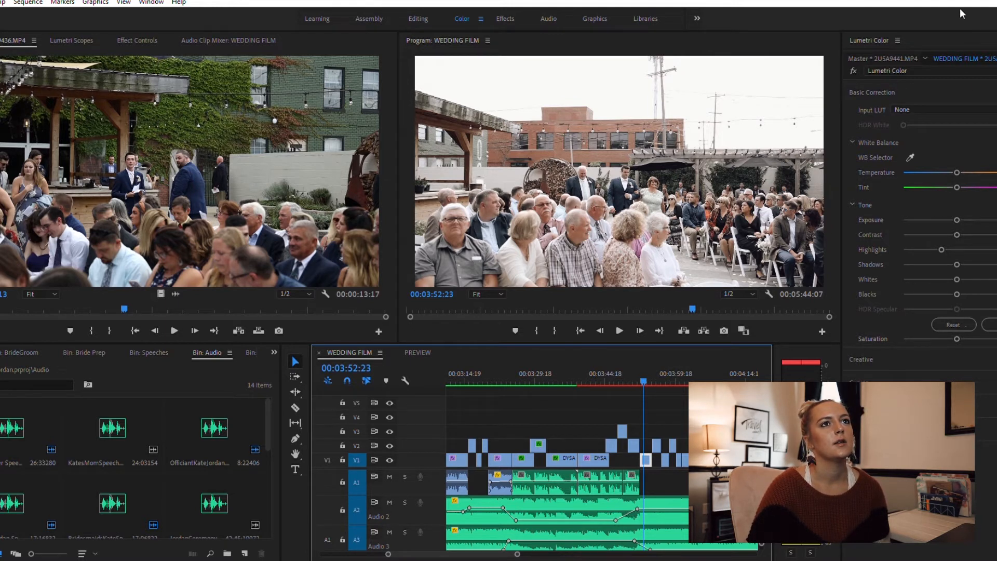
{"action": "left_click", "coordinate": [995, 70]}
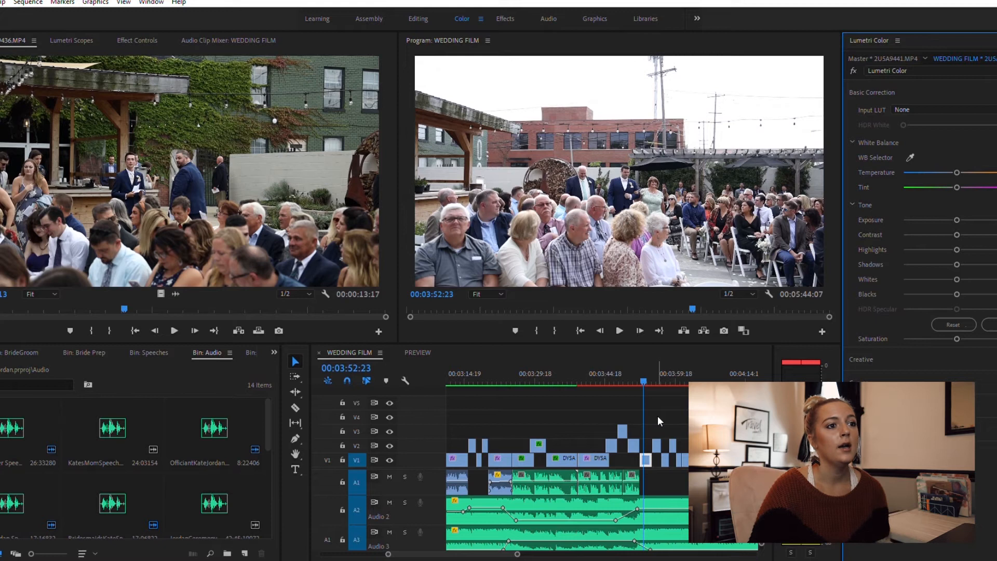
Step: Apply the CLee Low Contrast look to the clip, warm its temperature, lower highlights and shadows, and raise blacks
{"action": "left_click", "coordinate": [870, 356]}
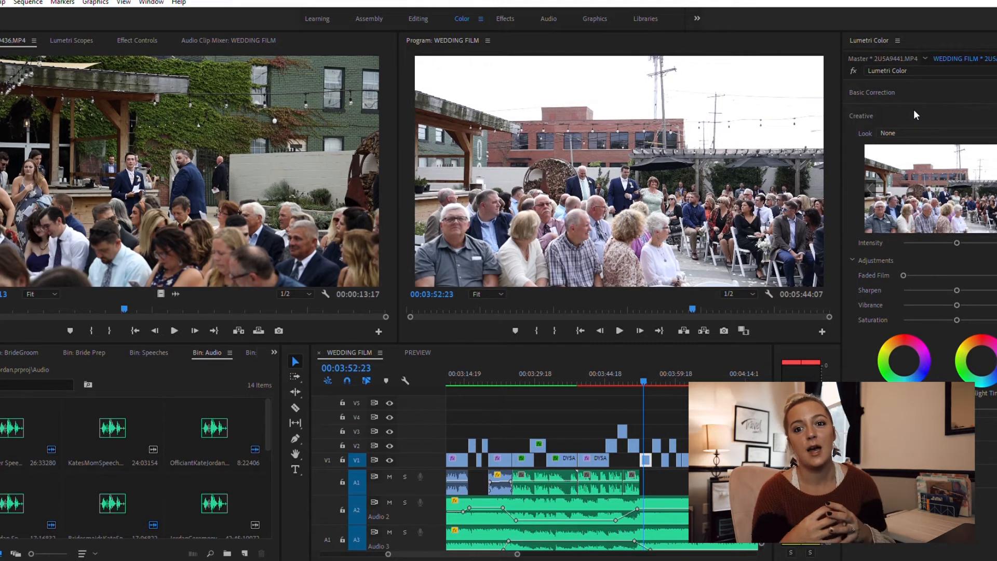
{"action": "left_click", "coordinate": [906, 134]}
{"action": "left_click", "coordinate": [887, 184]}
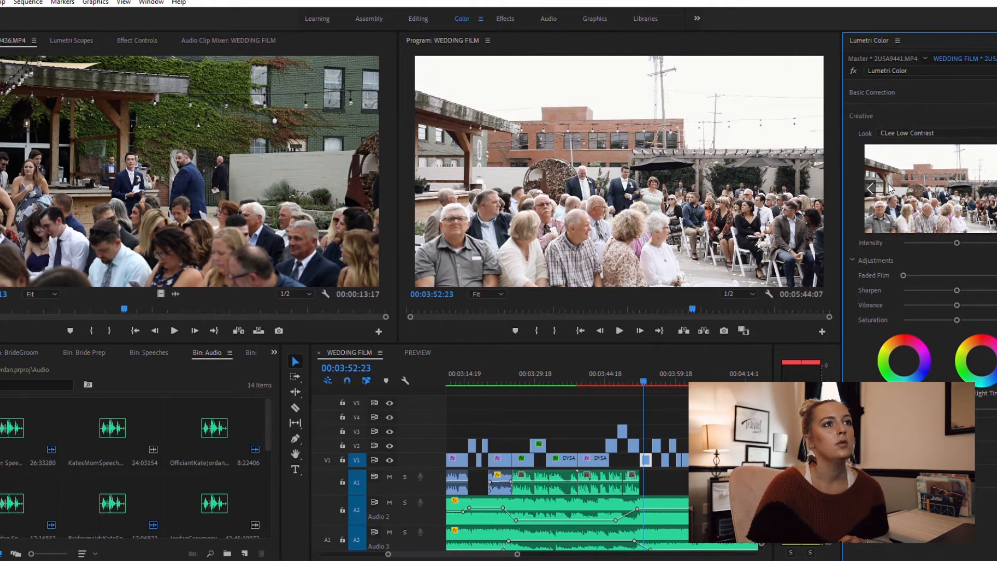
{"action": "left_click", "coordinate": [900, 87]}
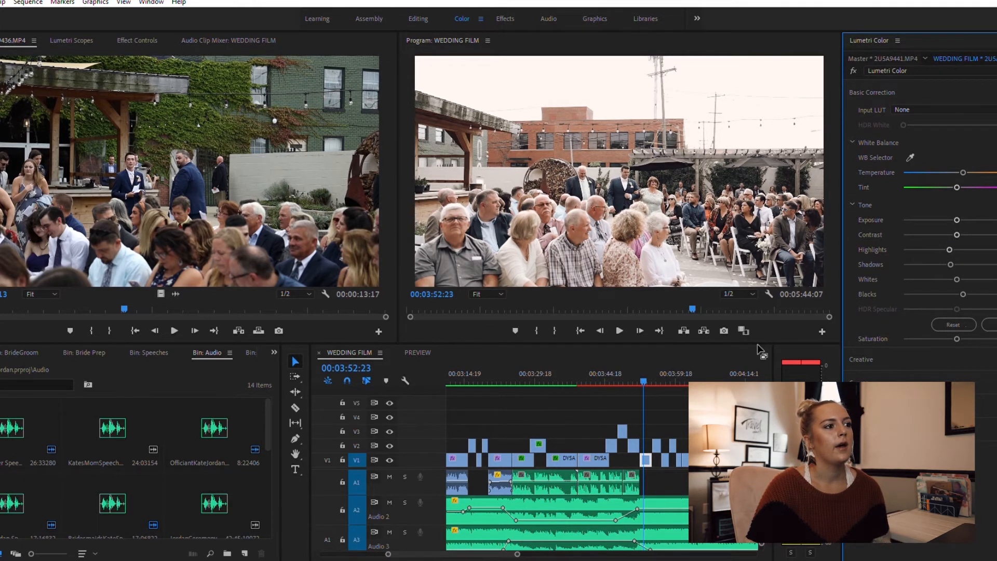
Step: Play the regraded ceremony shots from 00:03:52:23 and pause at 00:03:55:21
{"action": "left_click", "coordinate": [619, 330]}
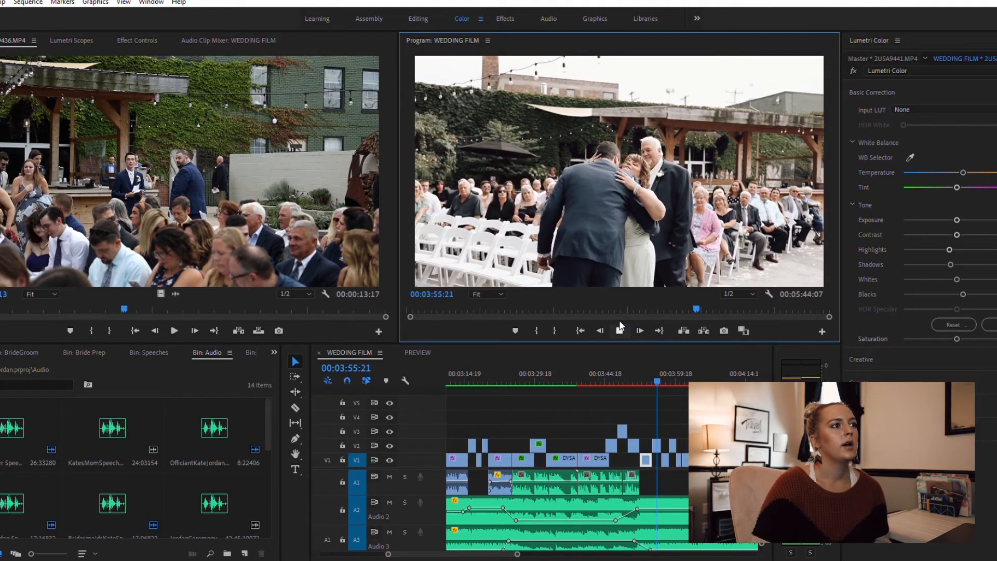
{"action": "left_click", "coordinate": [619, 327]}
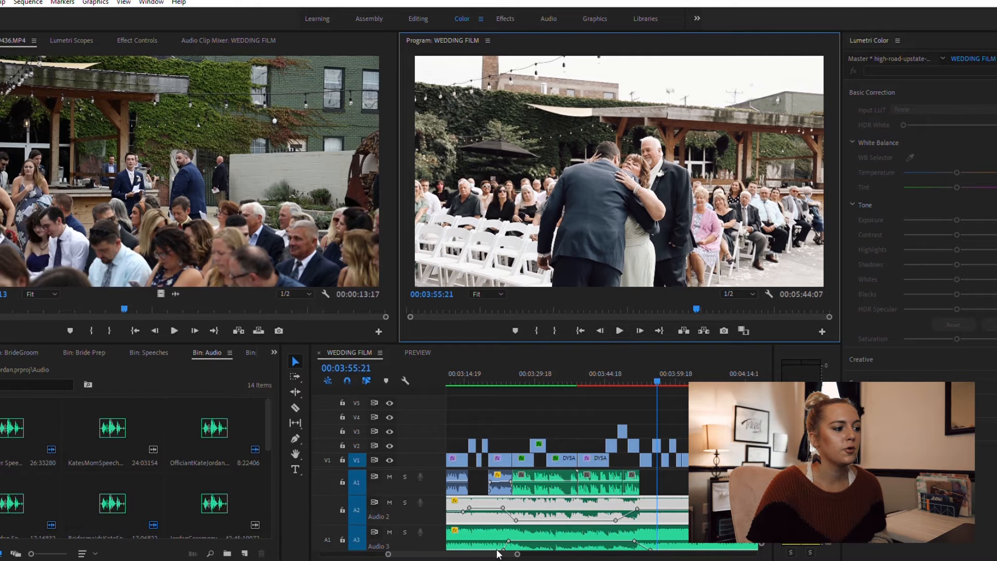
{"action": "left_click_drag", "start_coordinate": [517, 553], "coordinate": [536, 552]}
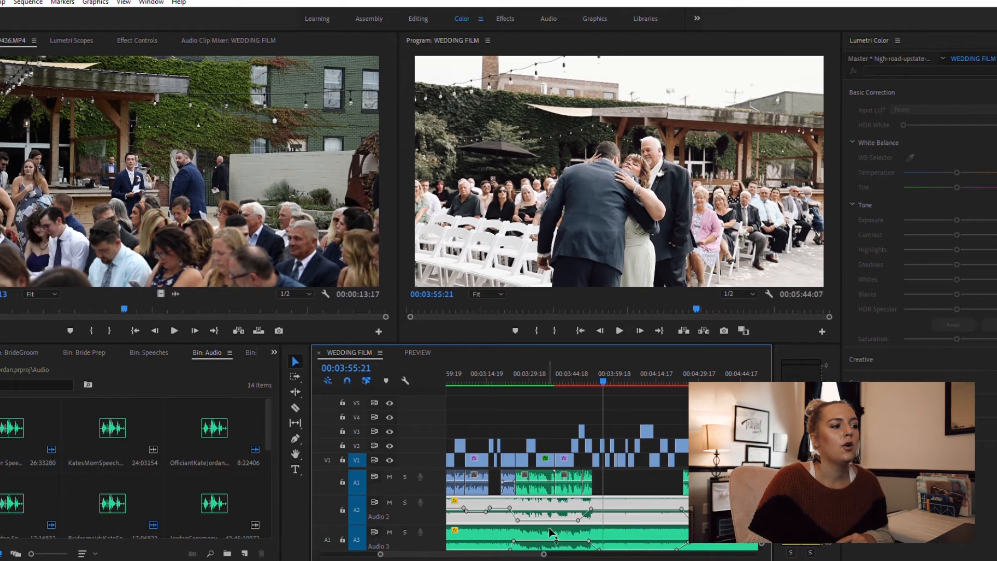
Step: Open the extracted 2USA0101 audio in Adobe Audition and play it from the start, pausing at 0:09.967
{"action": "left_click", "coordinate": [568, 481]}
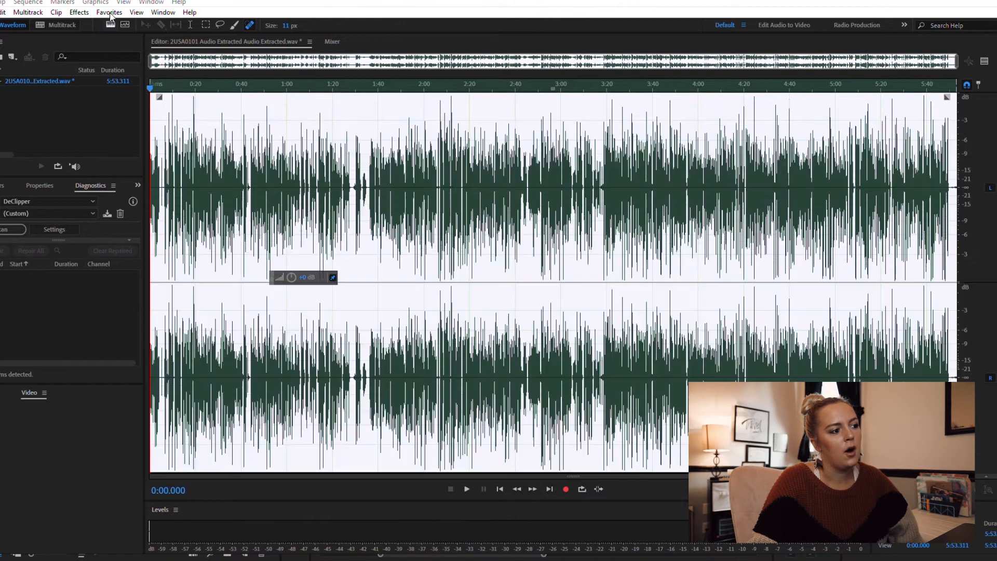
{"action": "left_click", "coordinate": [111, 24]}
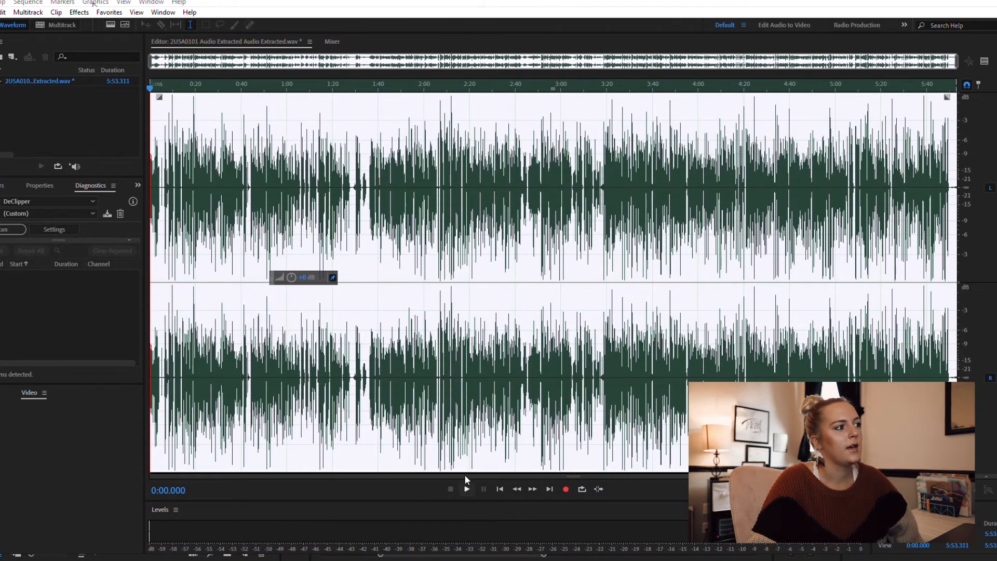
{"action": "left_click", "coordinate": [466, 482]}
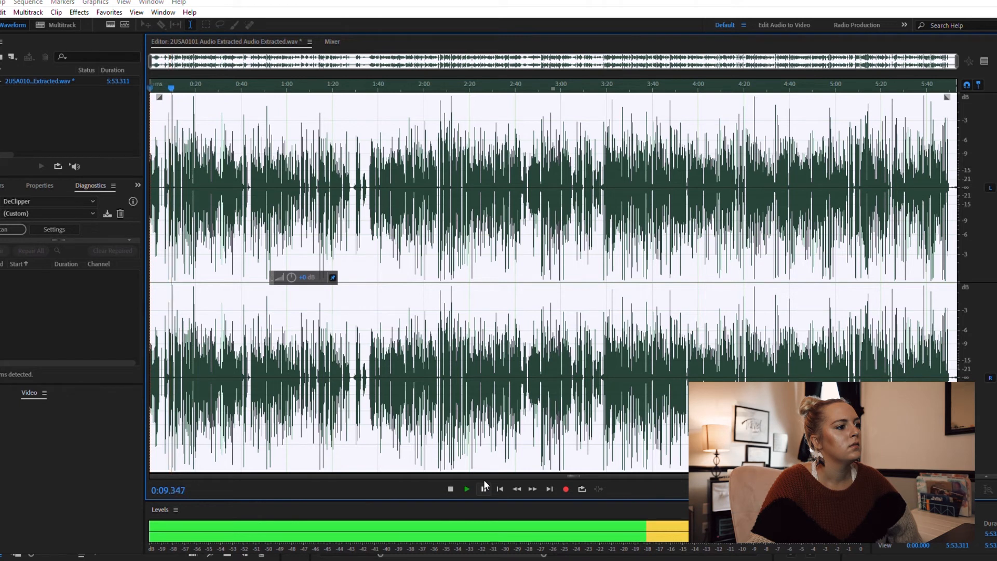
{"action": "left_click", "coordinate": [483, 488]}
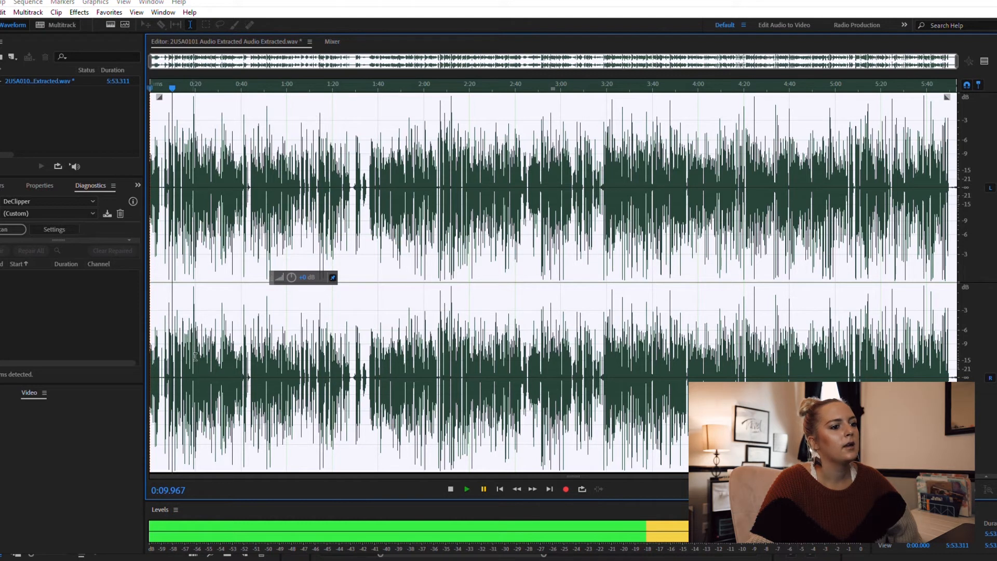
Step: Lower the loud speech peaks near 0:20 and 0:41 by about 2.7 dB and 3.3 dB respectively
{"action": "left_click", "coordinate": [173, 353]}
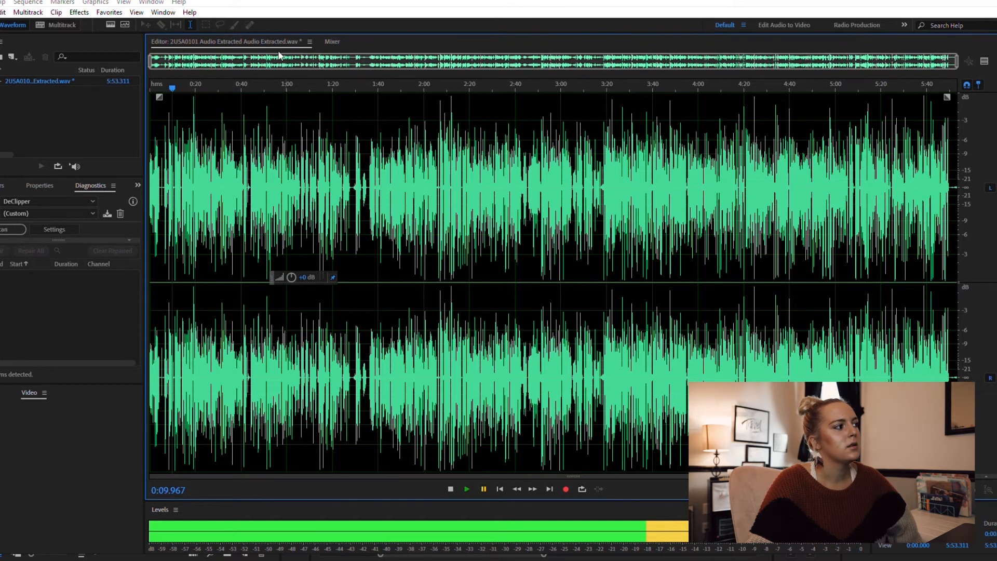
{"action": "left_click_drag", "start_coordinate": [153, 61], "coordinate": [169, 61]}
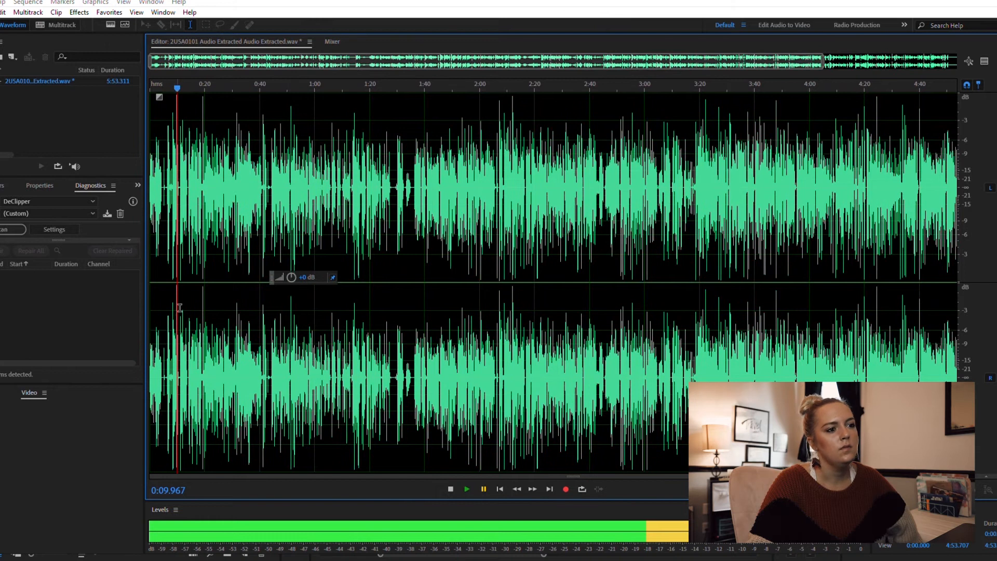
{"action": "left_click_drag", "start_coordinate": [178, 307], "coordinate": [174, 309]}
{"action": "left_click", "coordinate": [202, 303]}
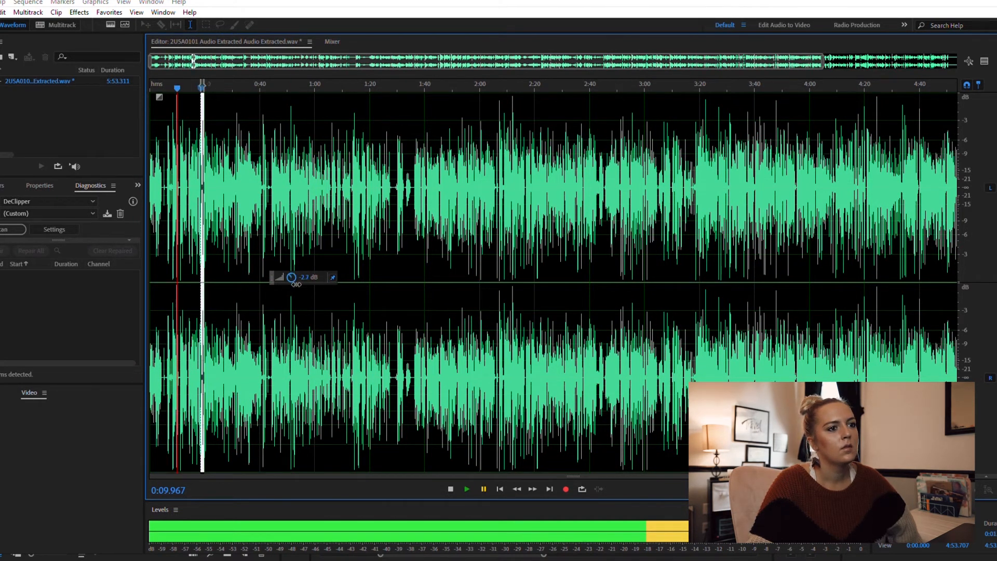
{"action": "left_click", "coordinate": [262, 318]}
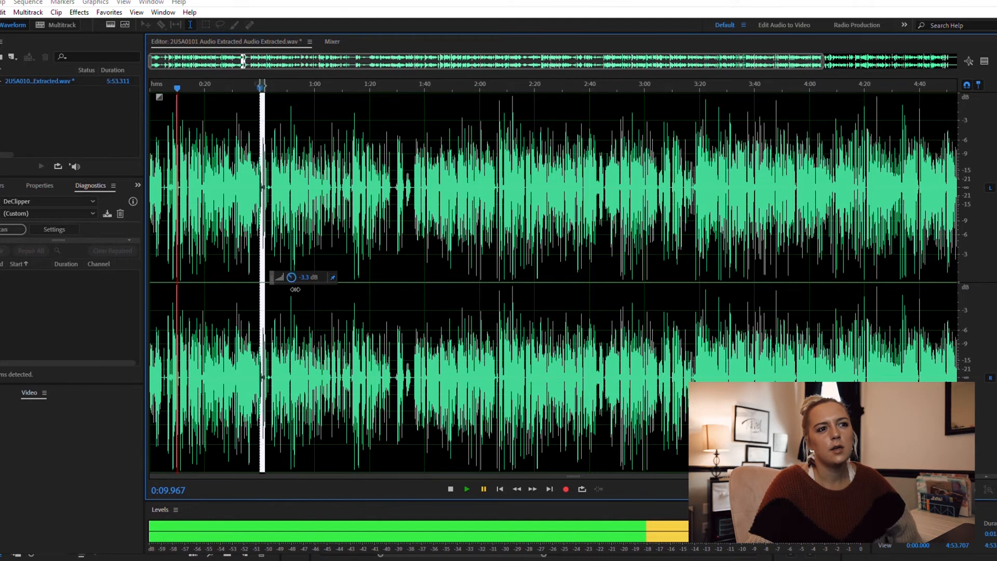
Step: Reduce the volume of the loud waveform peaks near 1:14, 2:12 and 2:06
{"action": "left_click", "coordinate": [354, 309]}
{"action": "left_click_drag", "start_coordinate": [355, 310], "coordinate": [351, 311]}
{"action": "left_click_drag", "start_coordinate": [291, 277], "coordinate": [296, 290]}
{"action": "left_click", "coordinate": [514, 307]}
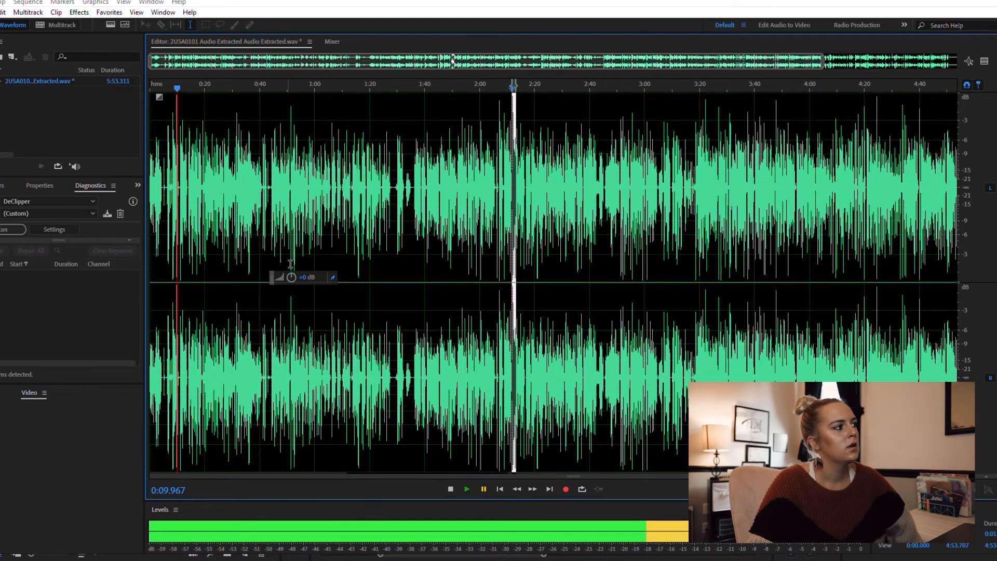
{"action": "left_click", "coordinate": [497, 298]}
{"action": "left_click_drag", "start_coordinate": [291, 277], "coordinate": [296, 297]}
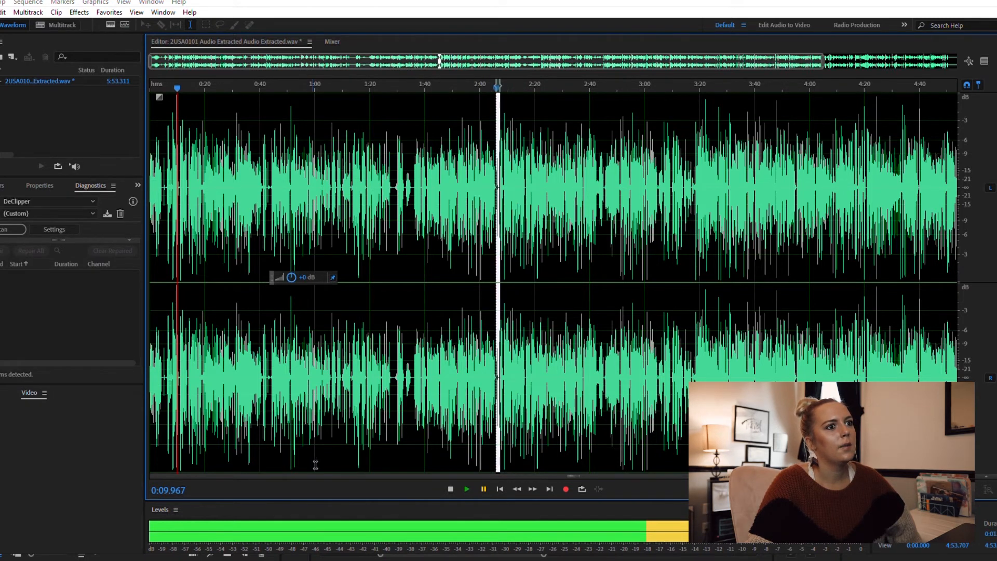
Step: Lower the peak near 1:16, clear the selection, and save the cleaned-up speech audio
{"action": "left_click", "coordinate": [359, 456]}
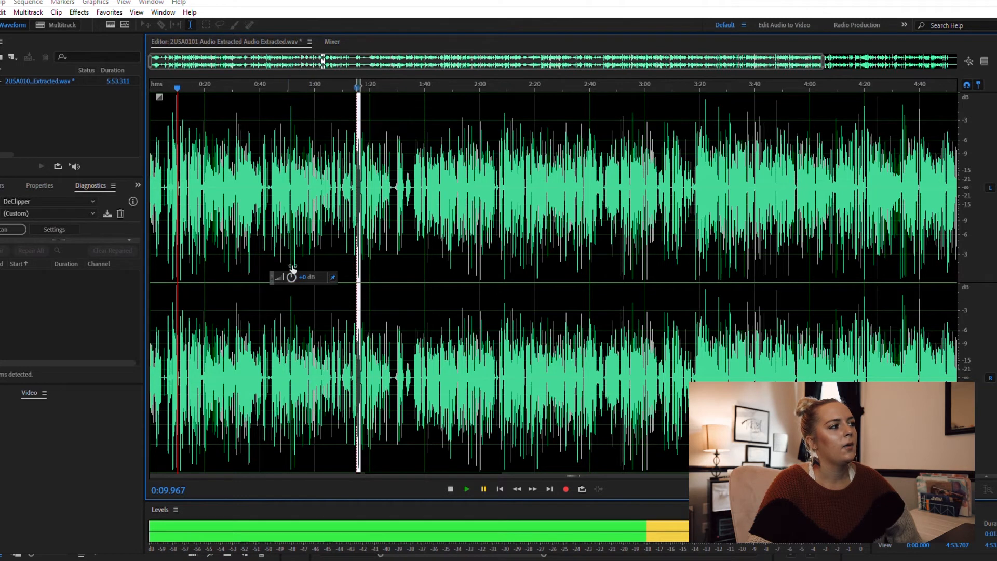
{"action": "left_click", "coordinate": [407, 312]}
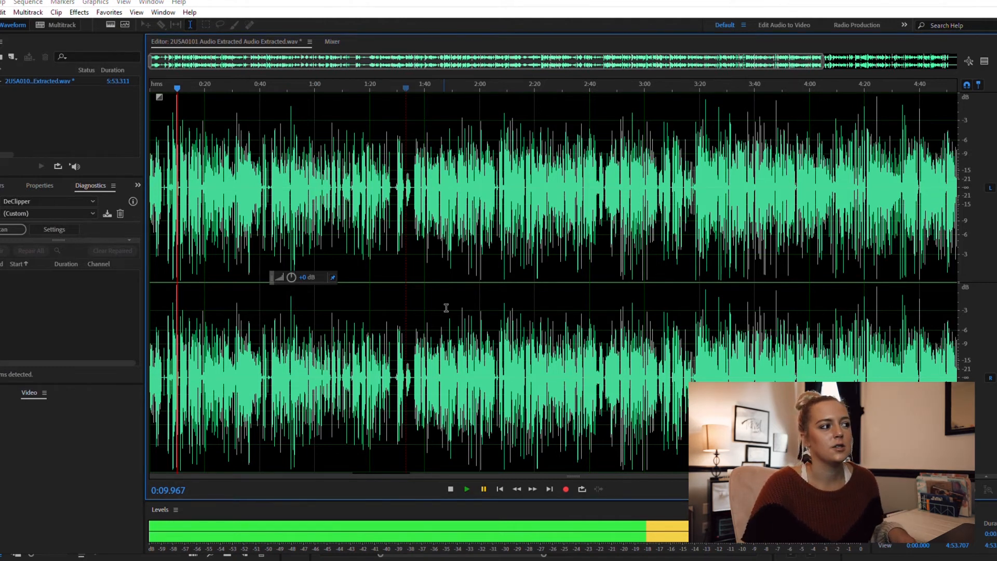
{"action": "key", "text": "ctrl+s"}
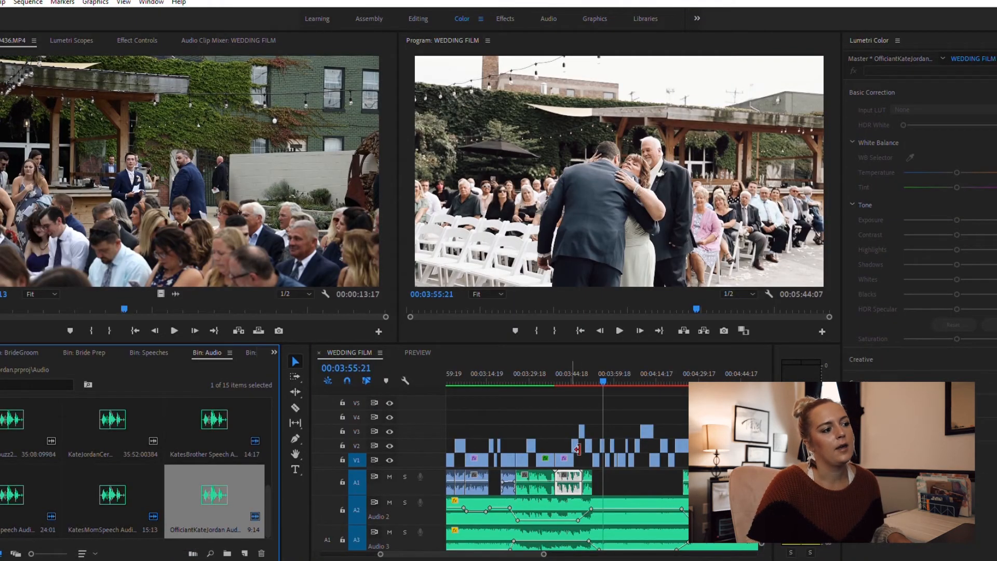
Step: In Premiere Pro, play the ceremony section from 00:03:39:19, pause at 00:03:46:08, and select the officiant audio clip there
{"action": "left_click_drag", "start_coordinate": [602, 375], "coordinate": [557, 379]}
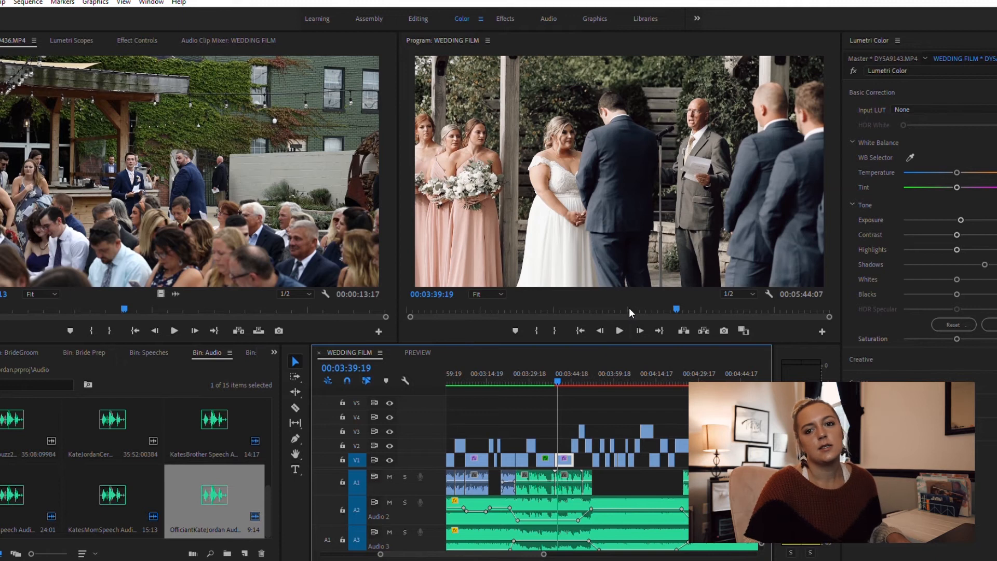
{"action": "left_click", "coordinate": [617, 319]}
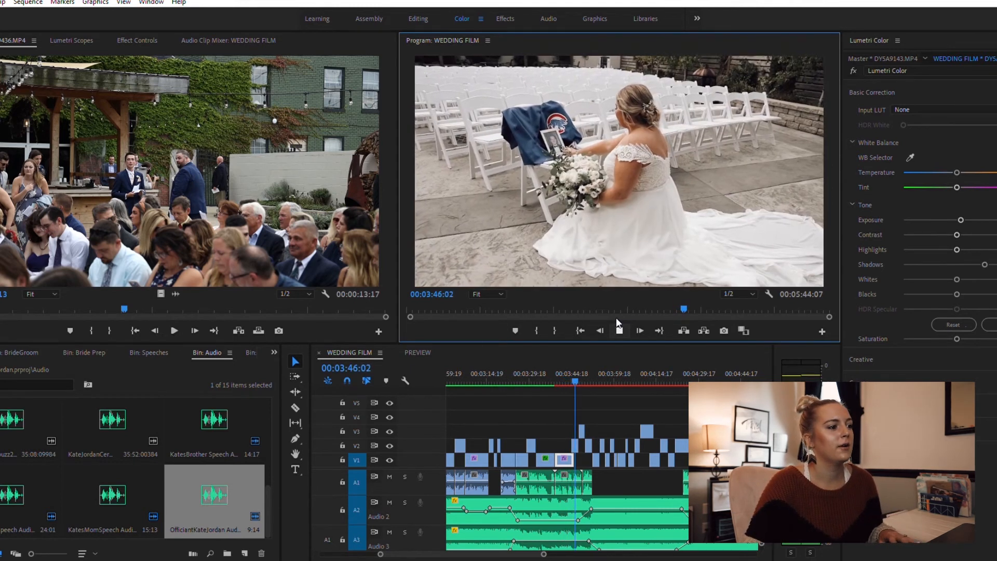
{"action": "left_click", "coordinate": [576, 493]}
Step: Look over the music and speech tracks across a wider timeline range and move the playhead to 00:04:10:12
{"action": "scroll", "coordinate": [577, 467], "scroll_direction": "up", "scroll_amount": 2}
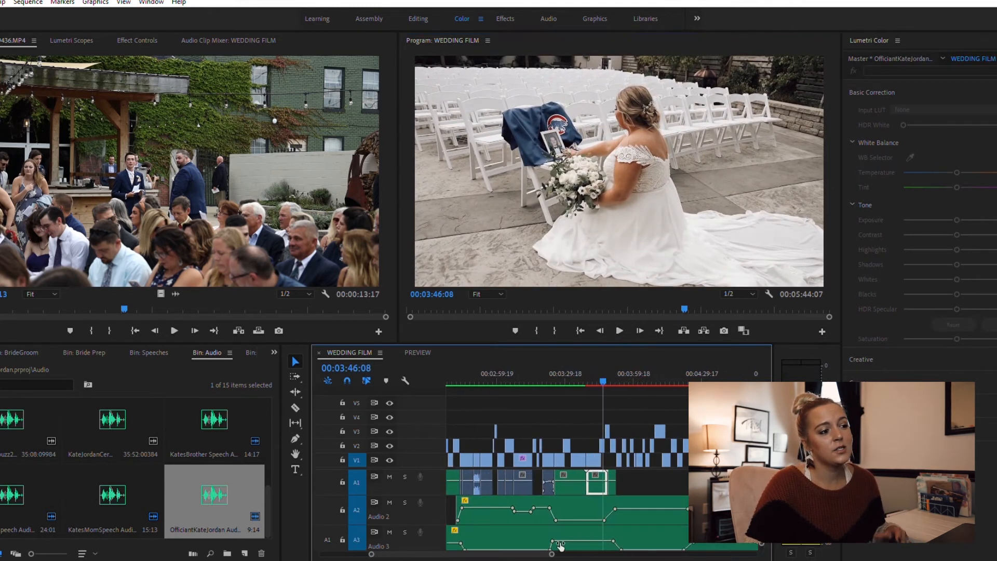
{"action": "scroll", "coordinate": [579, 436], "scroll_direction": "down", "scroll_amount": 4}
{"action": "scroll", "coordinate": [575, 544], "scroll_direction": "down", "scroll_amount": 2}
{"action": "left_click_drag", "start_coordinate": [603, 362], "coordinate": [631, 378]}
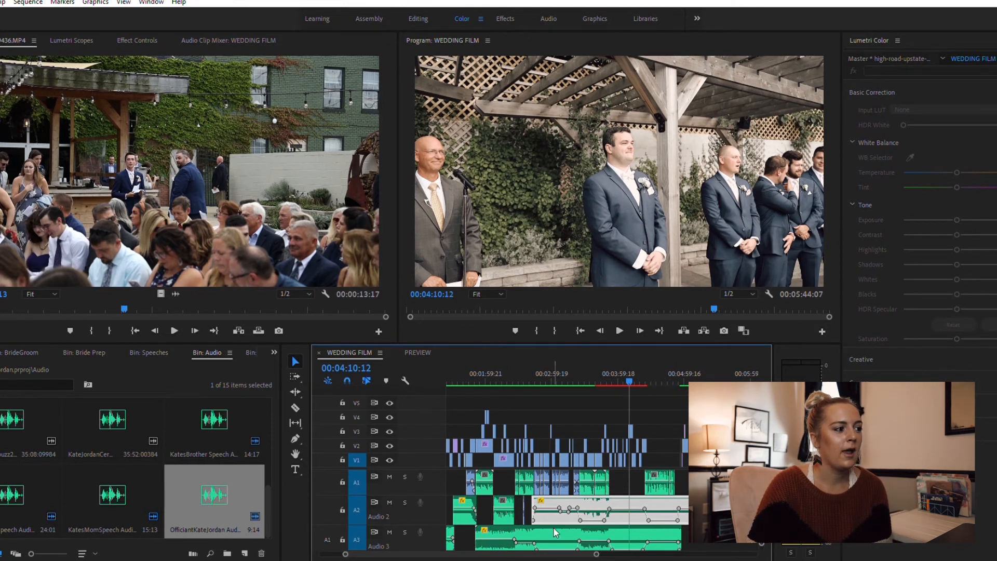
Step: Play the reception speech section of the wedding film from 00:00:57:15
{"action": "scroll", "coordinate": [555, 532], "scroll_direction": "up", "scroll_amount": 5}
{"action": "left_click_drag", "start_coordinate": [462, 369], "coordinate": [510, 374]}
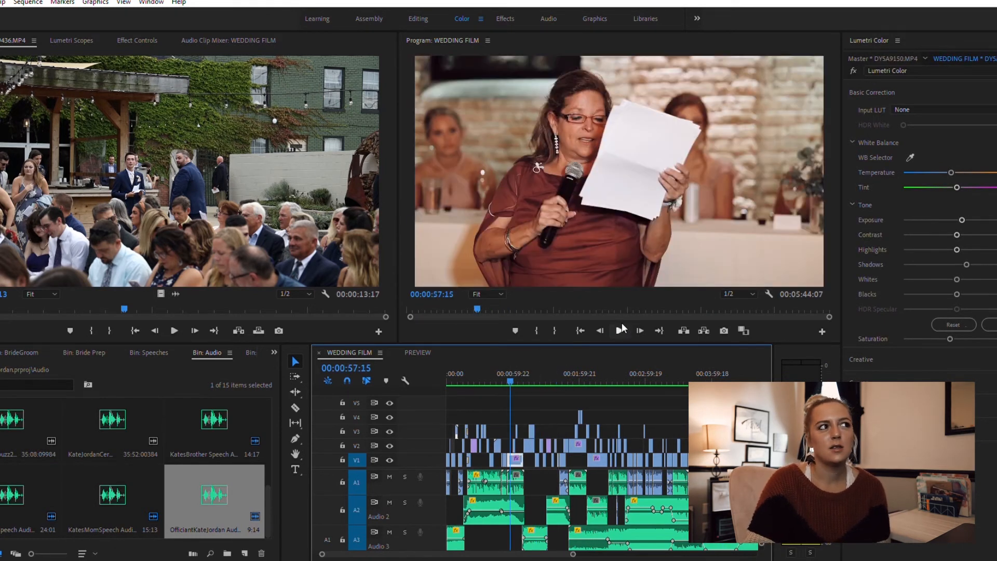
{"action": "left_click", "coordinate": [621, 330]}
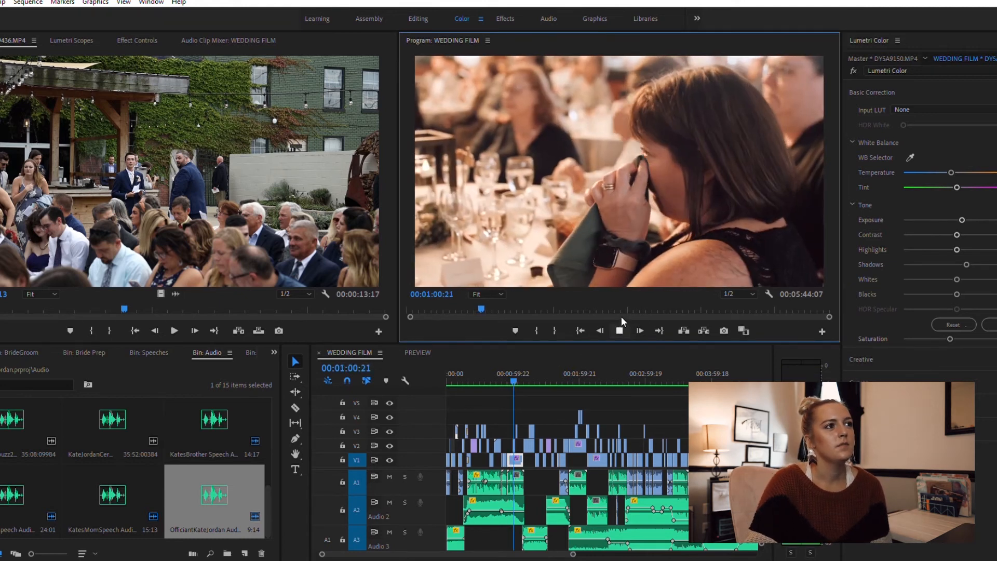
Step: Play the dance section from 00:01:23:20 and pause at 00:01:28:18
{"action": "left_click_drag", "start_coordinate": [525, 379], "coordinate": [539, 375]}
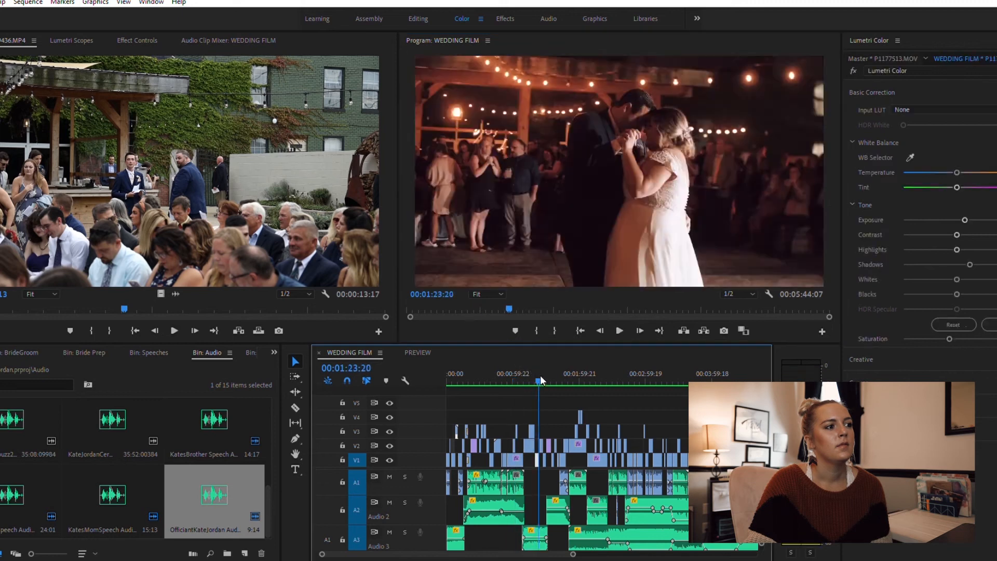
{"action": "left_click", "coordinate": [619, 330]}
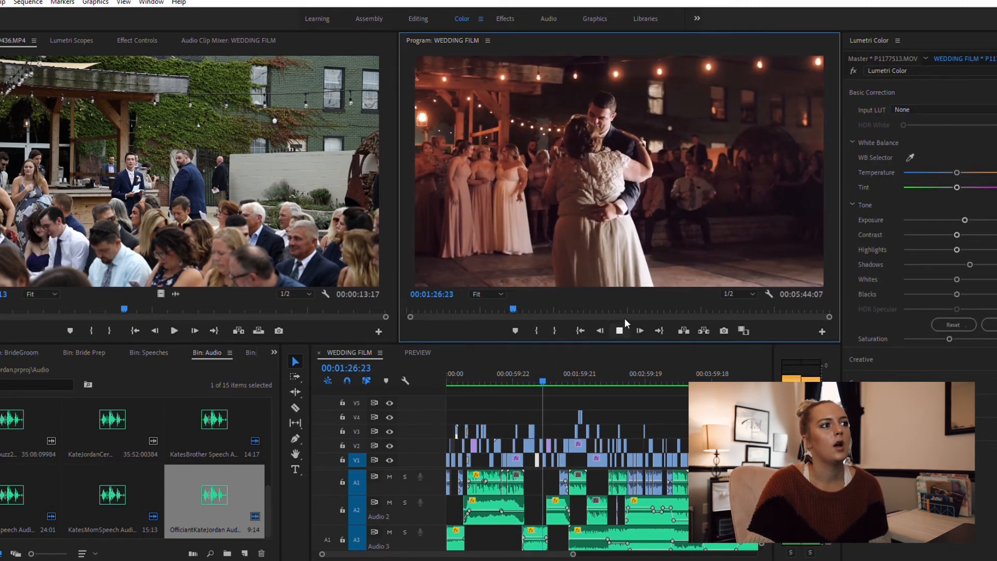
{"action": "left_click", "coordinate": [624, 319]}
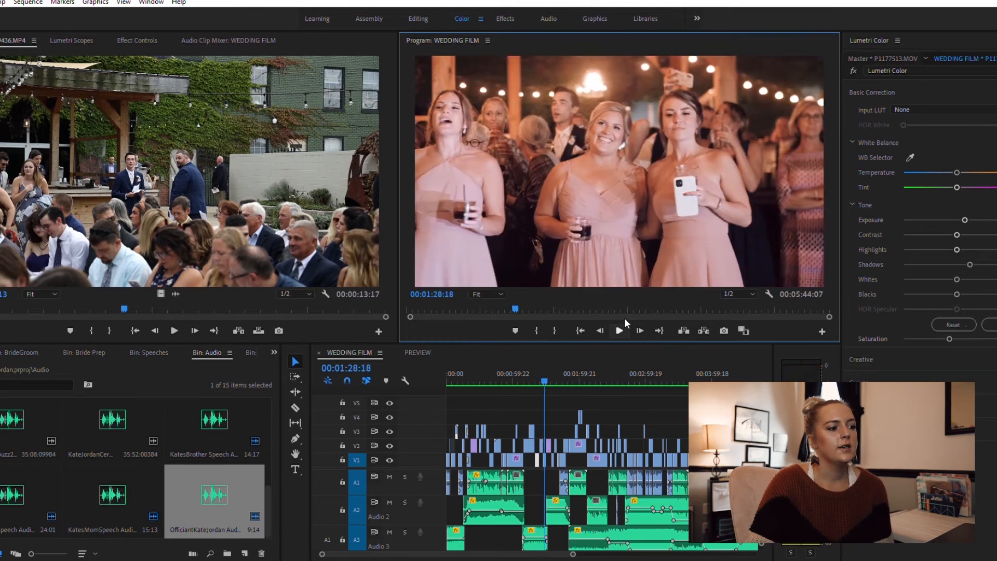
Step: Scrub through the film's structure, viewing the frames at 00:04:19:22, 00:03:56:18 and 00:00:36:06
{"action": "left_click_drag", "start_coordinate": [572, 552], "coordinate": [618, 537]}
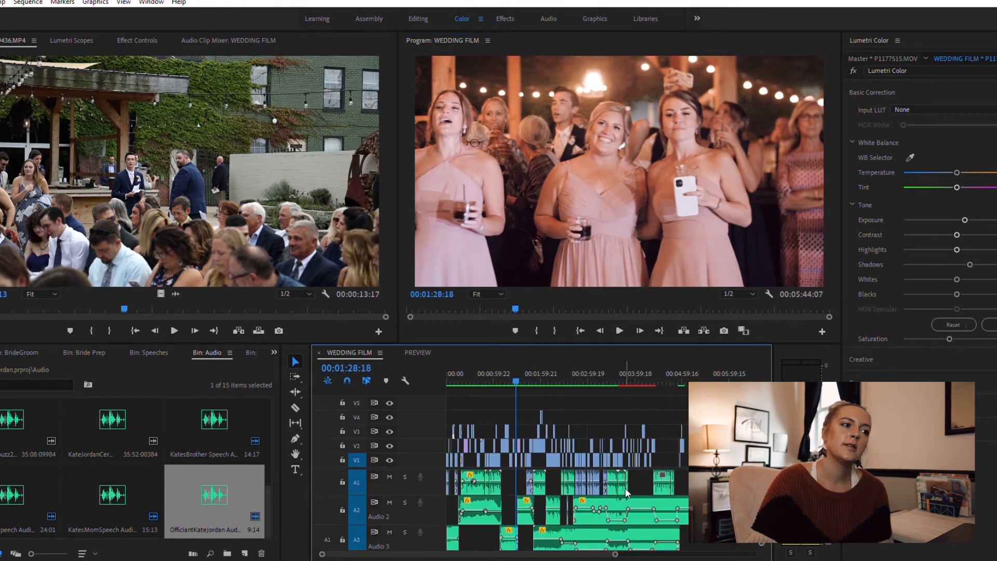
{"action": "left_click", "coordinate": [652, 370]}
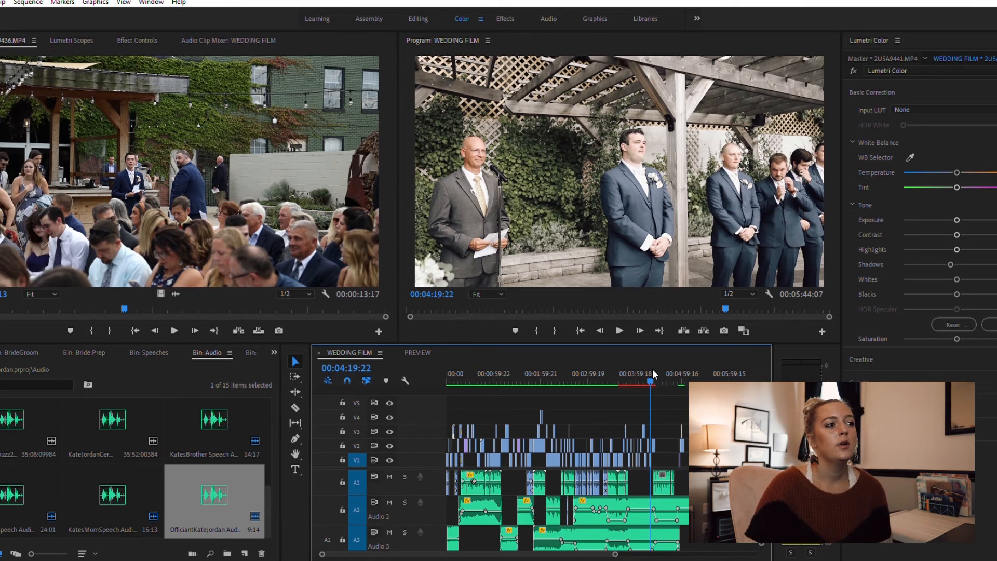
{"action": "left_click_drag", "start_coordinate": [648, 366], "coordinate": [628, 373]}
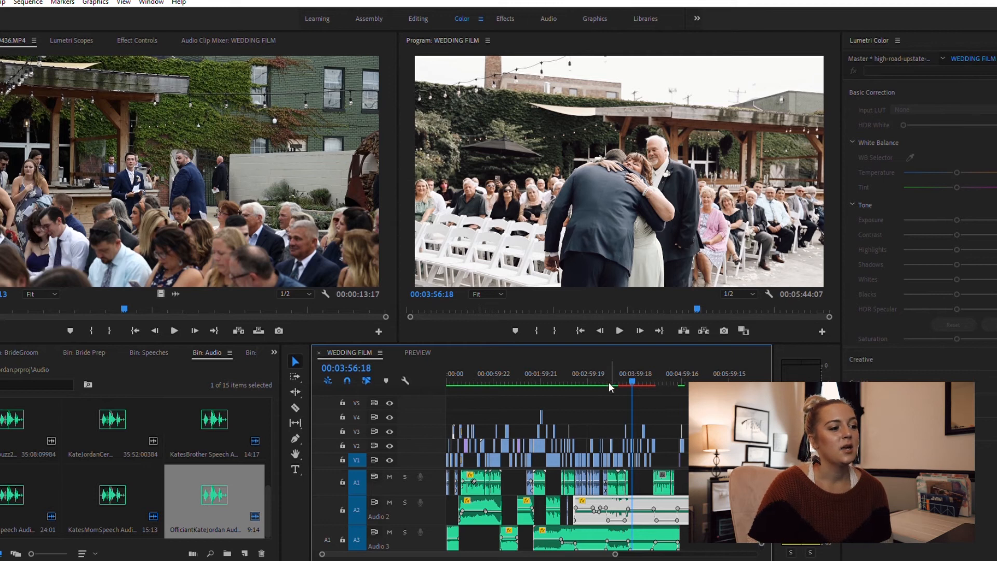
{"action": "left_click_drag", "start_coordinate": [619, 549], "coordinate": [595, 549]}
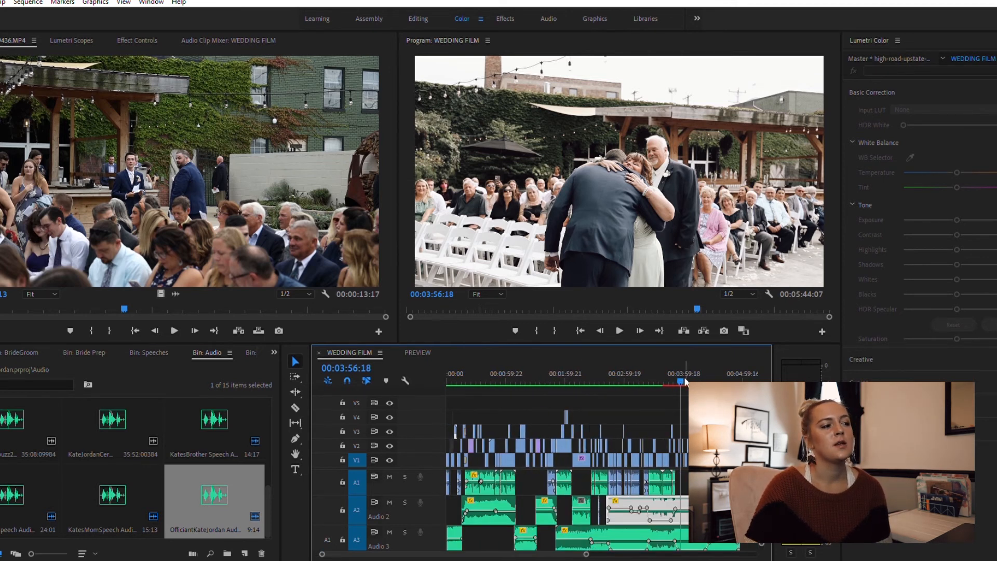
{"action": "left_click_drag", "start_coordinate": [507, 381], "coordinate": [483, 392]}
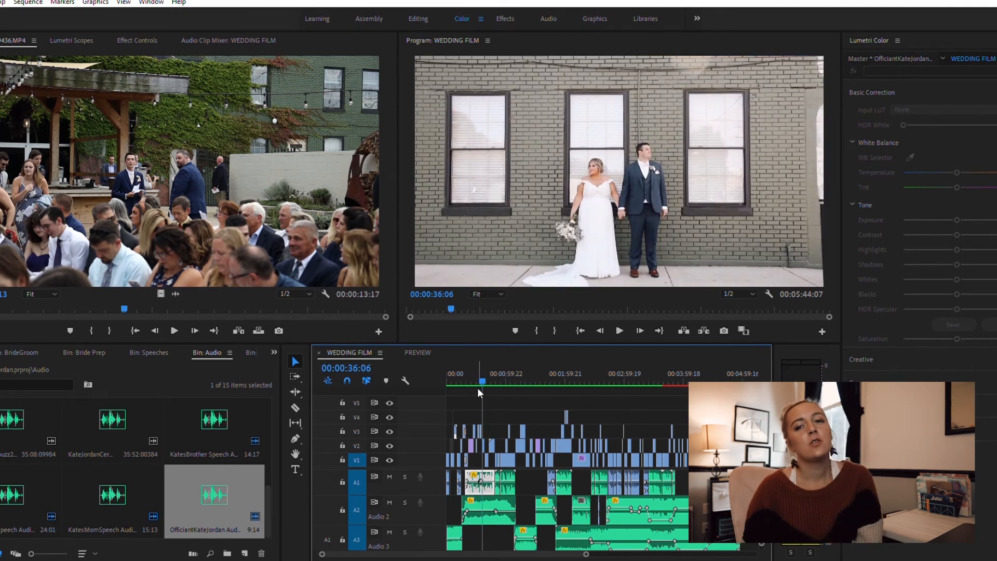